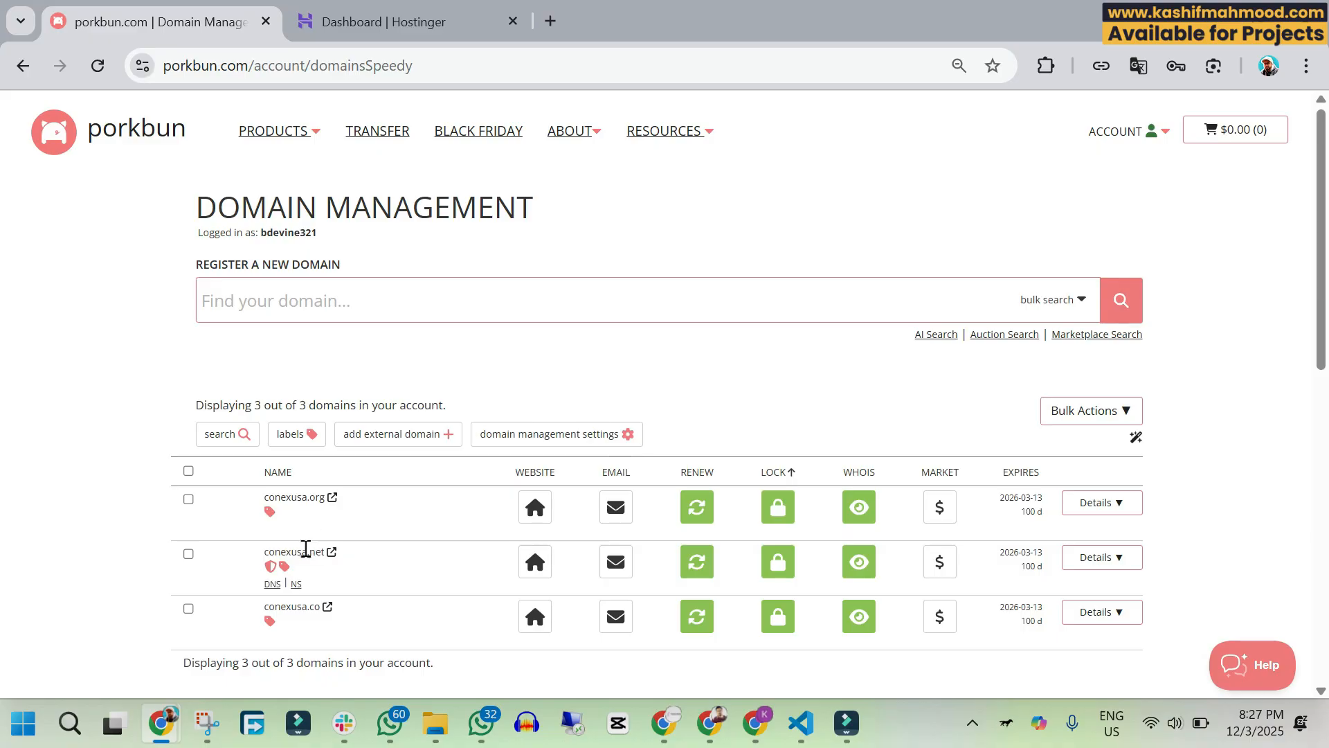
Step: Switch to the Hostinger dashboard of the conexusa.net website
click(352, 21)
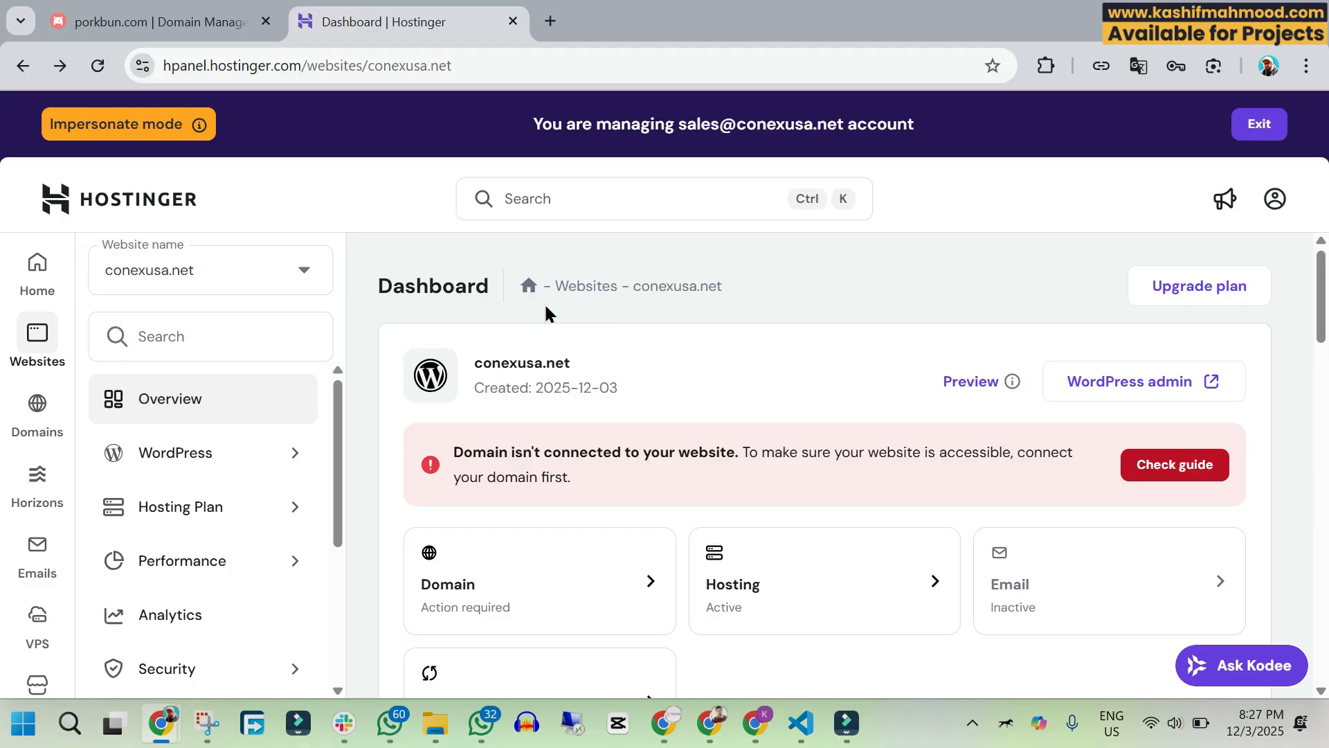
click(191, 274)
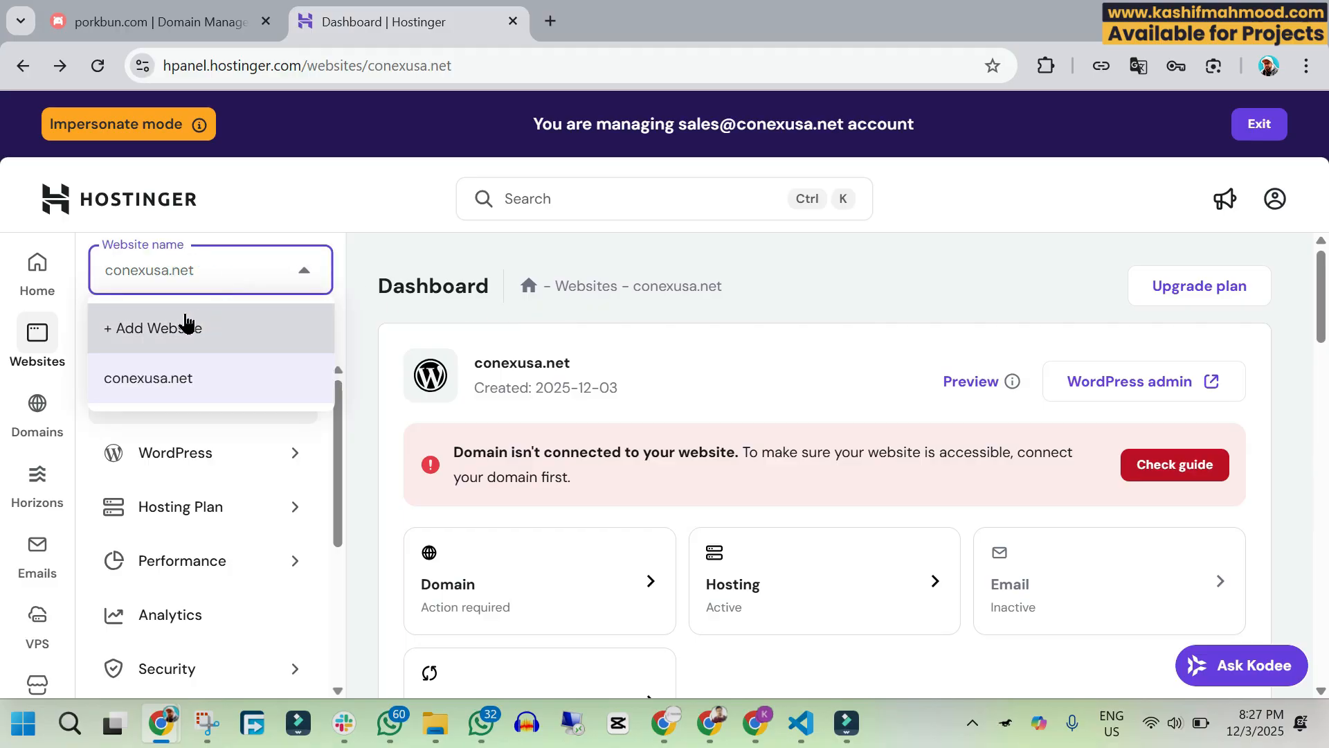
click(169, 330)
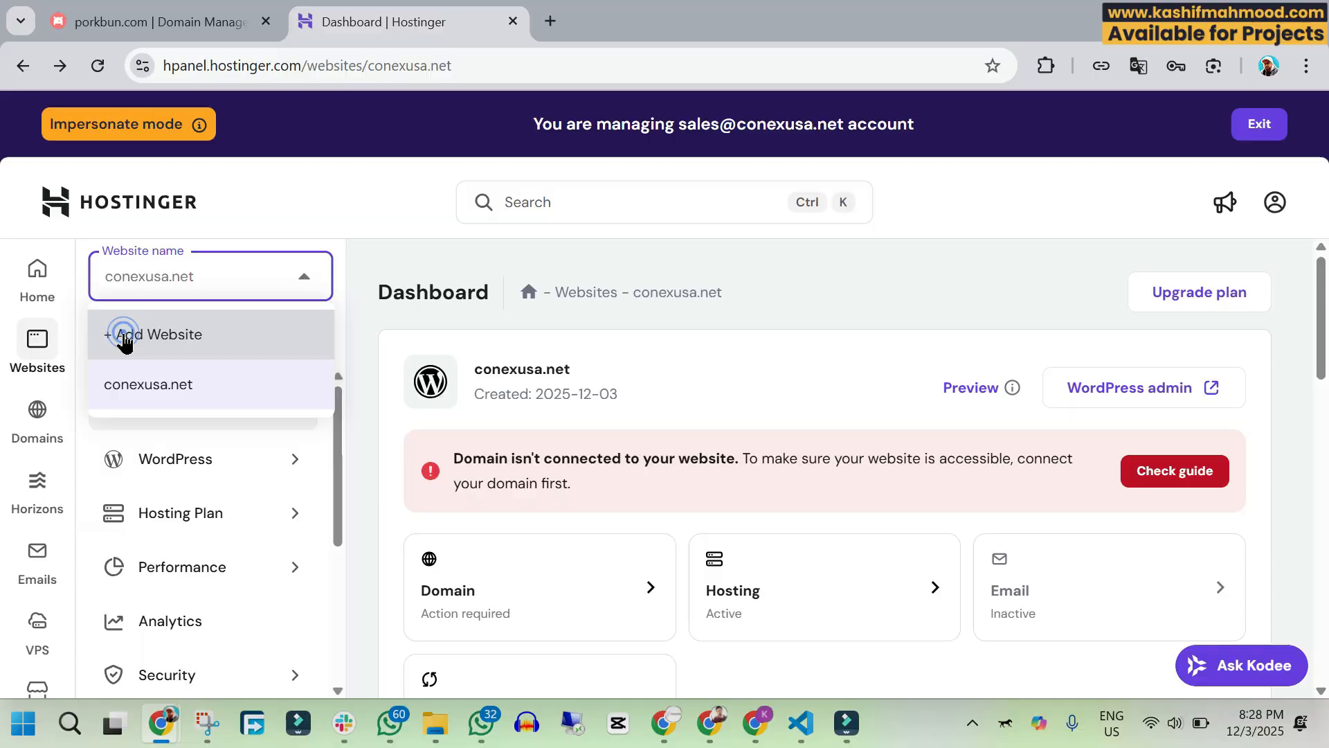
click(124, 338)
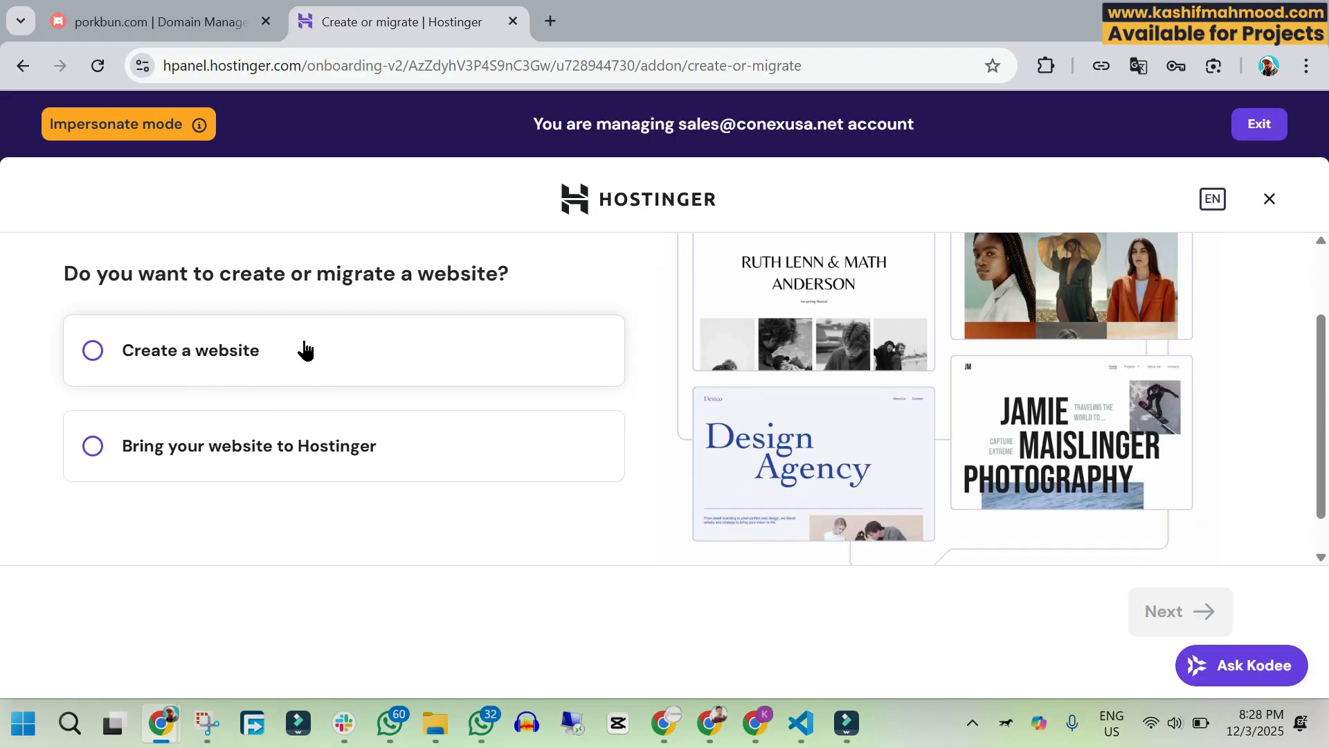
click(268, 351)
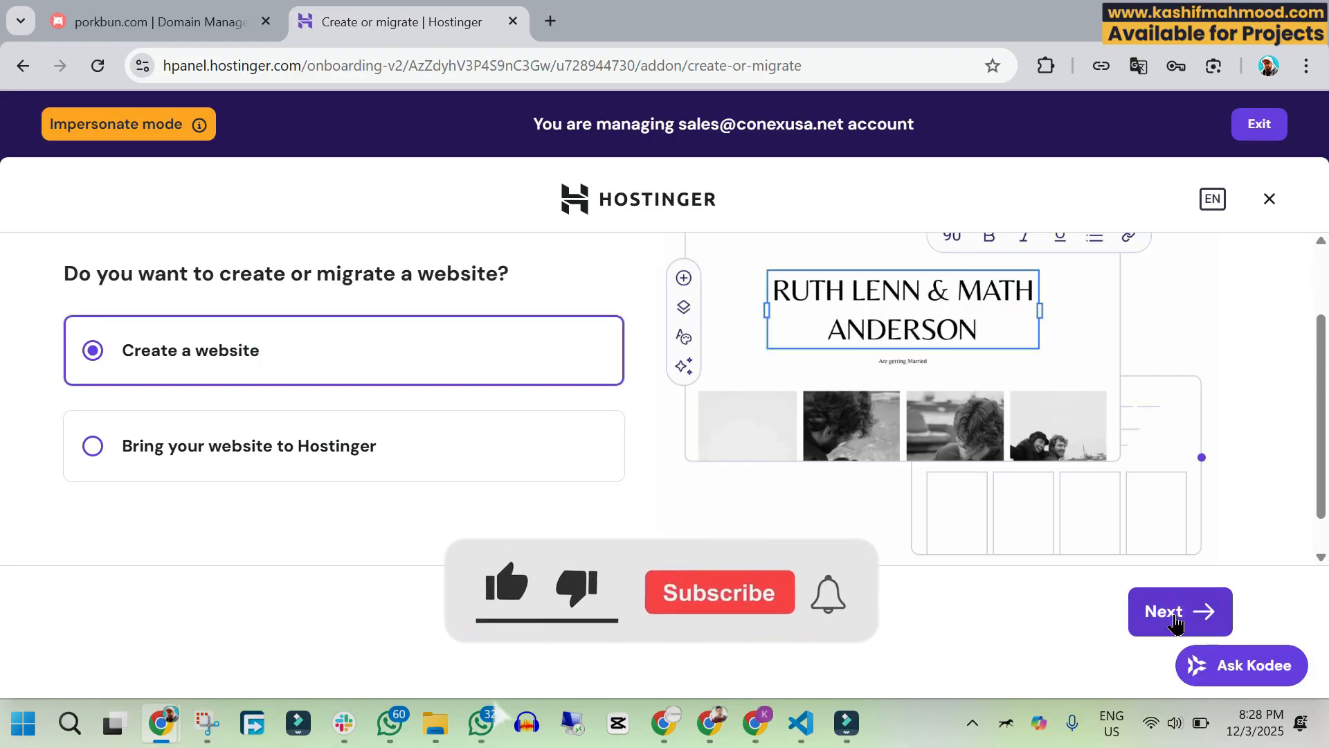
click(1175, 621)
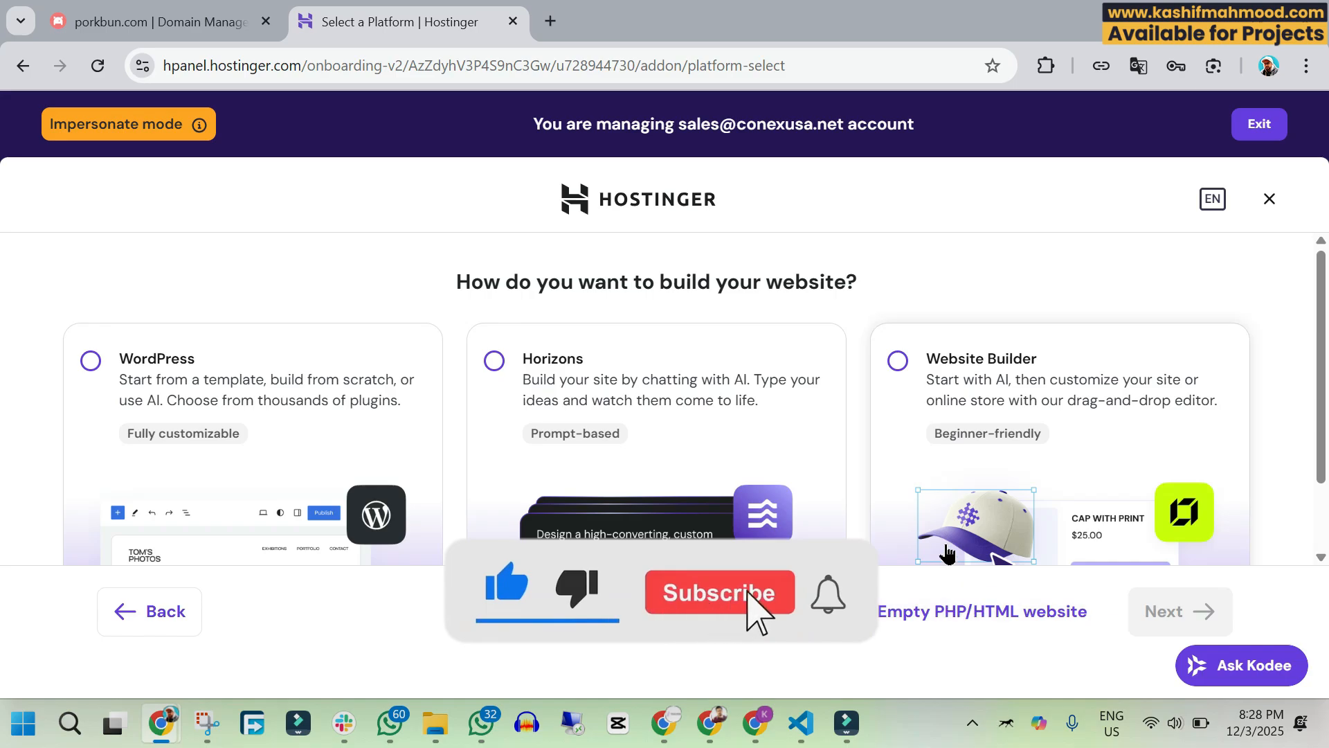
scroll(947, 553, down, 1)
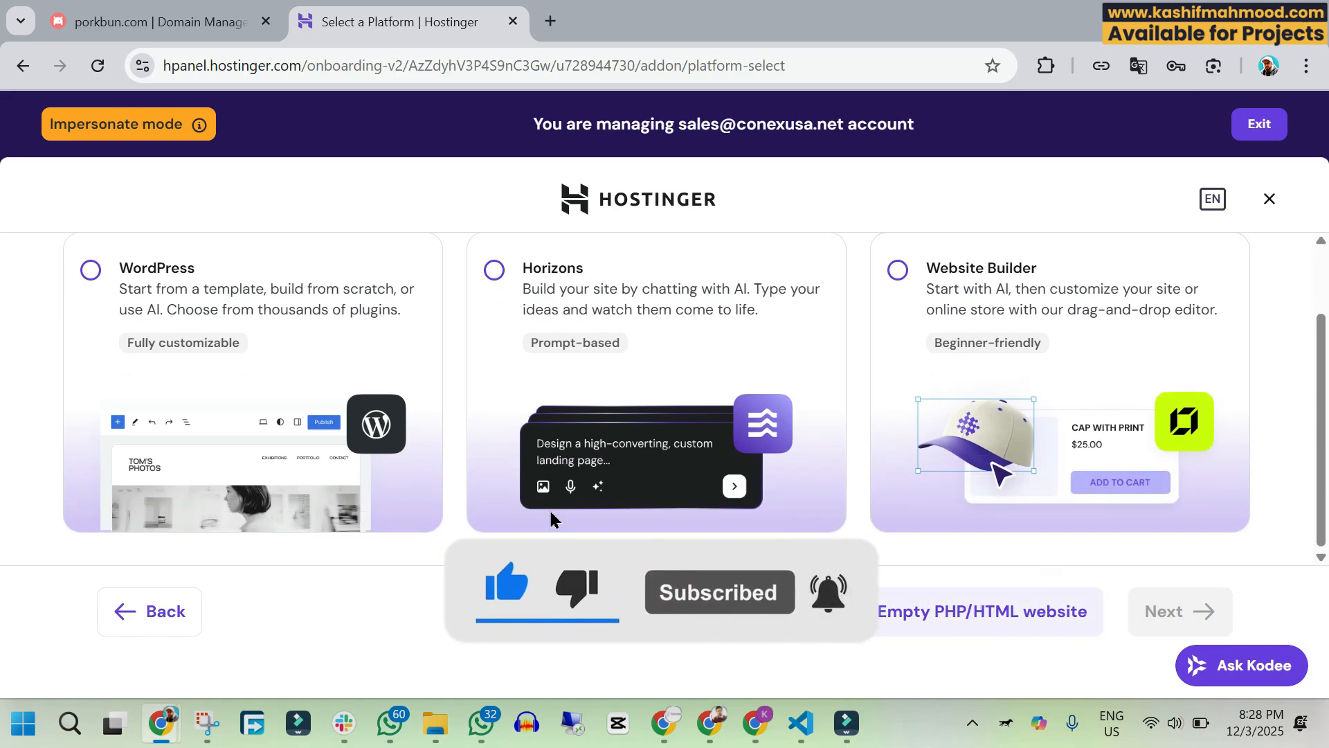
click(249, 383)
click(1175, 611)
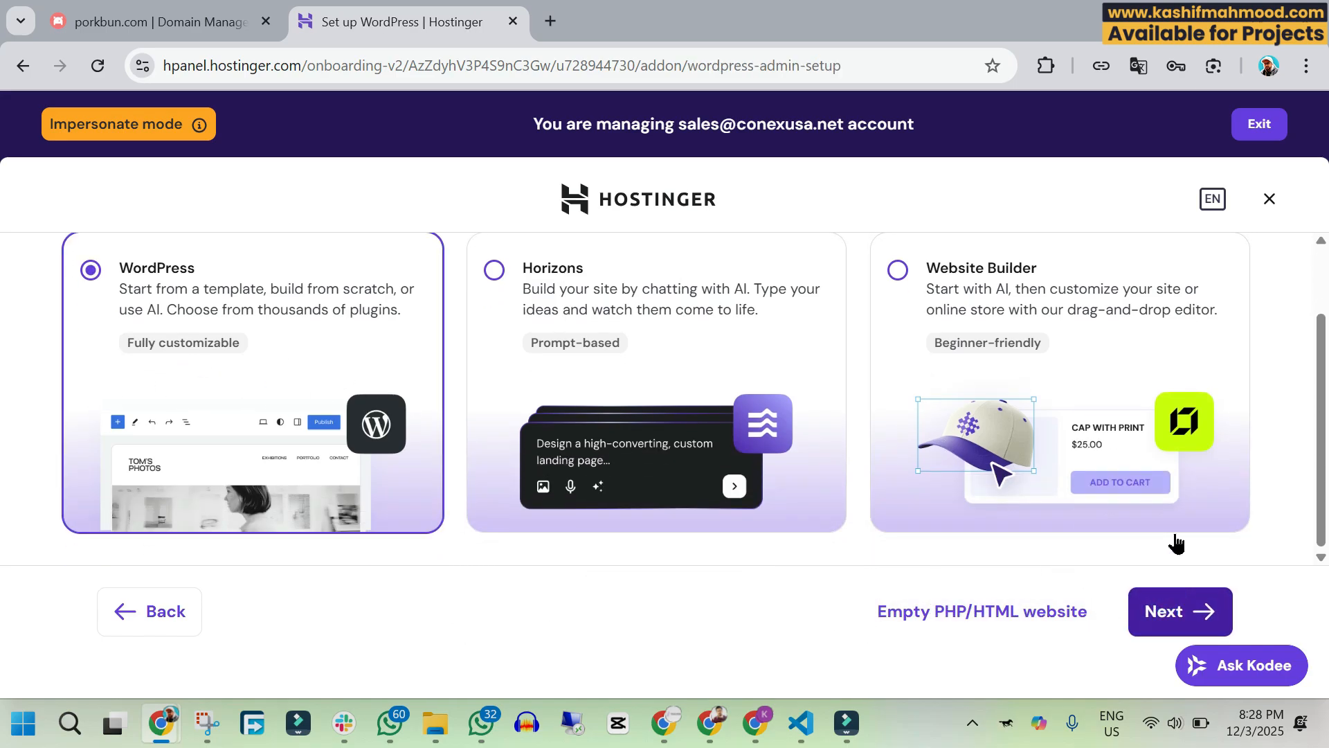
scroll(207, 429, down, 1)
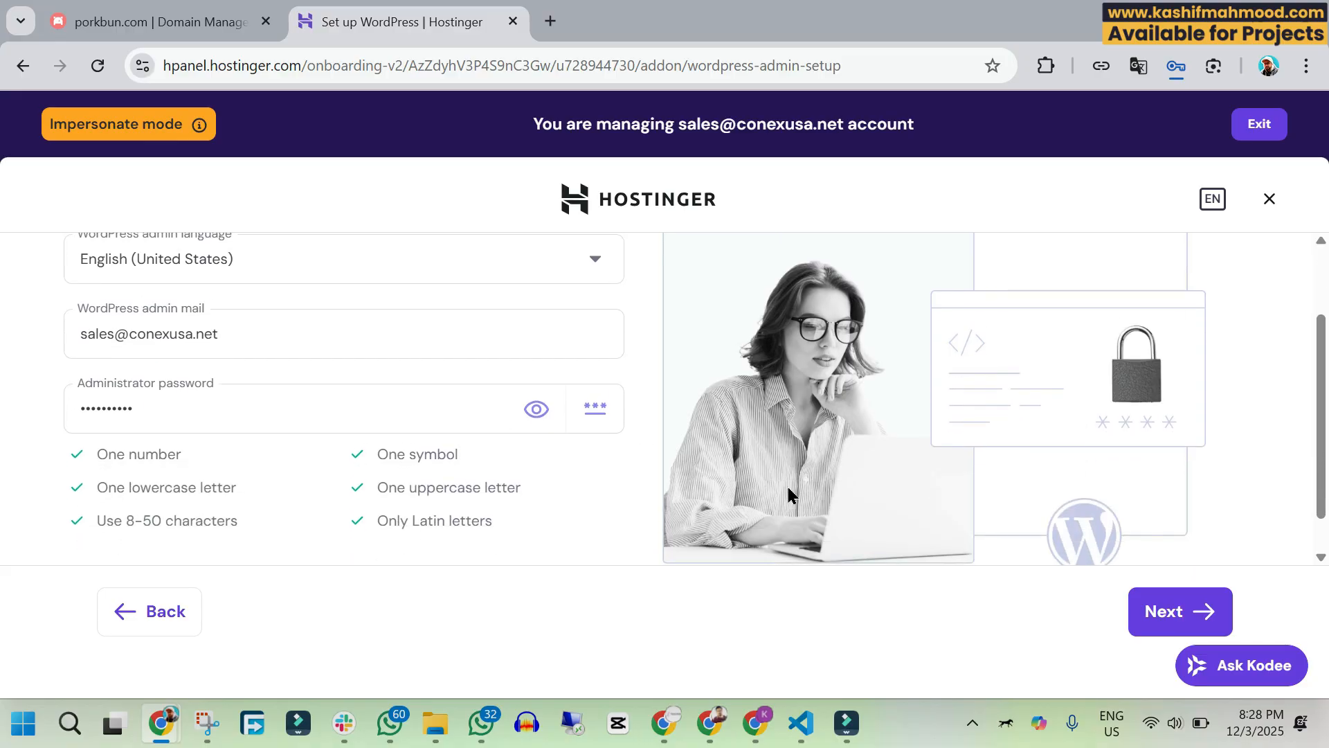
click(1165, 613)
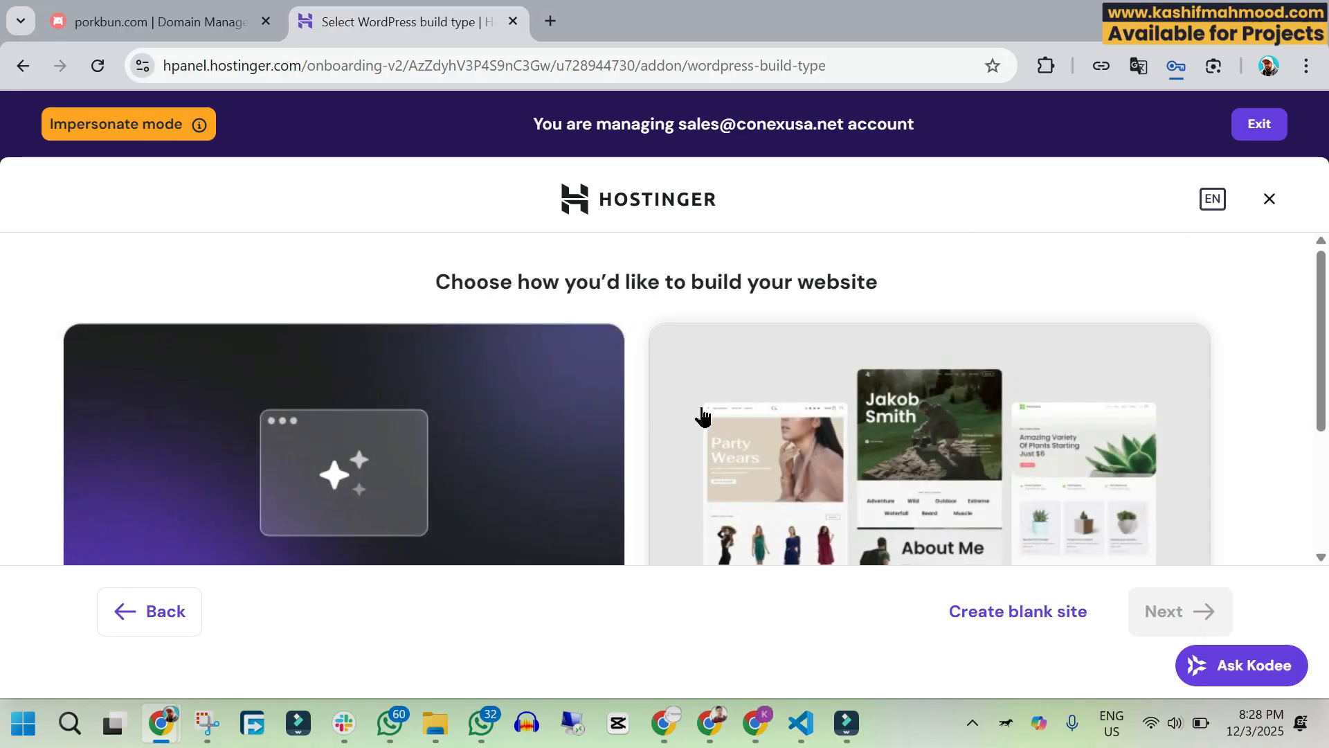
scroll(697, 415, down, 2)
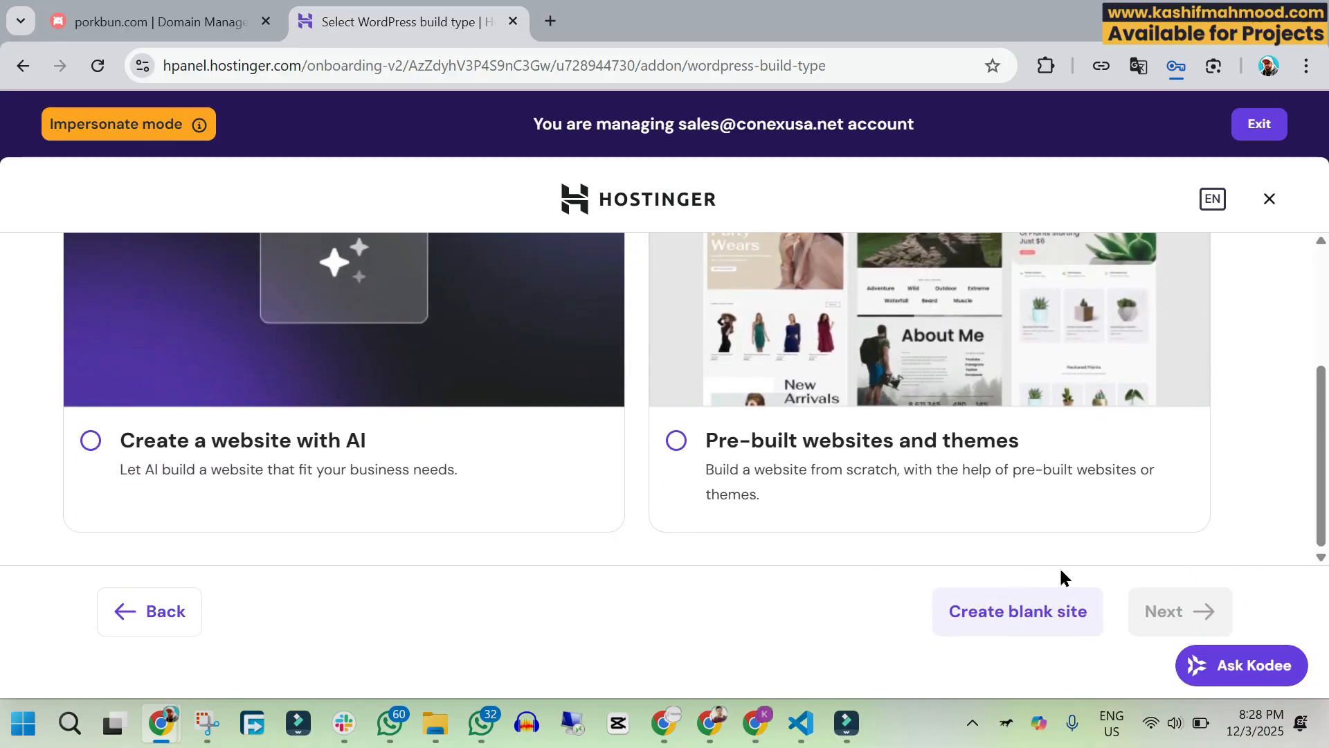
click(1042, 609)
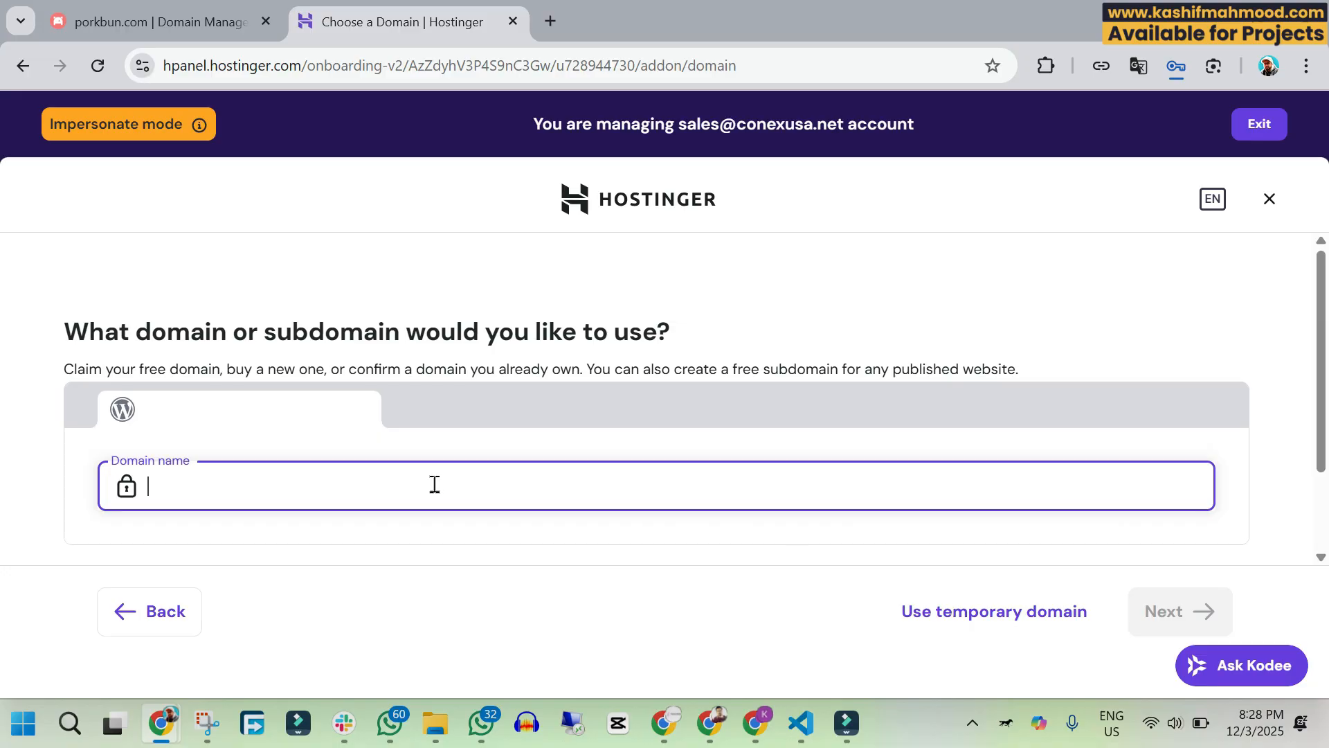
click(1269, 200)
click(895, 430)
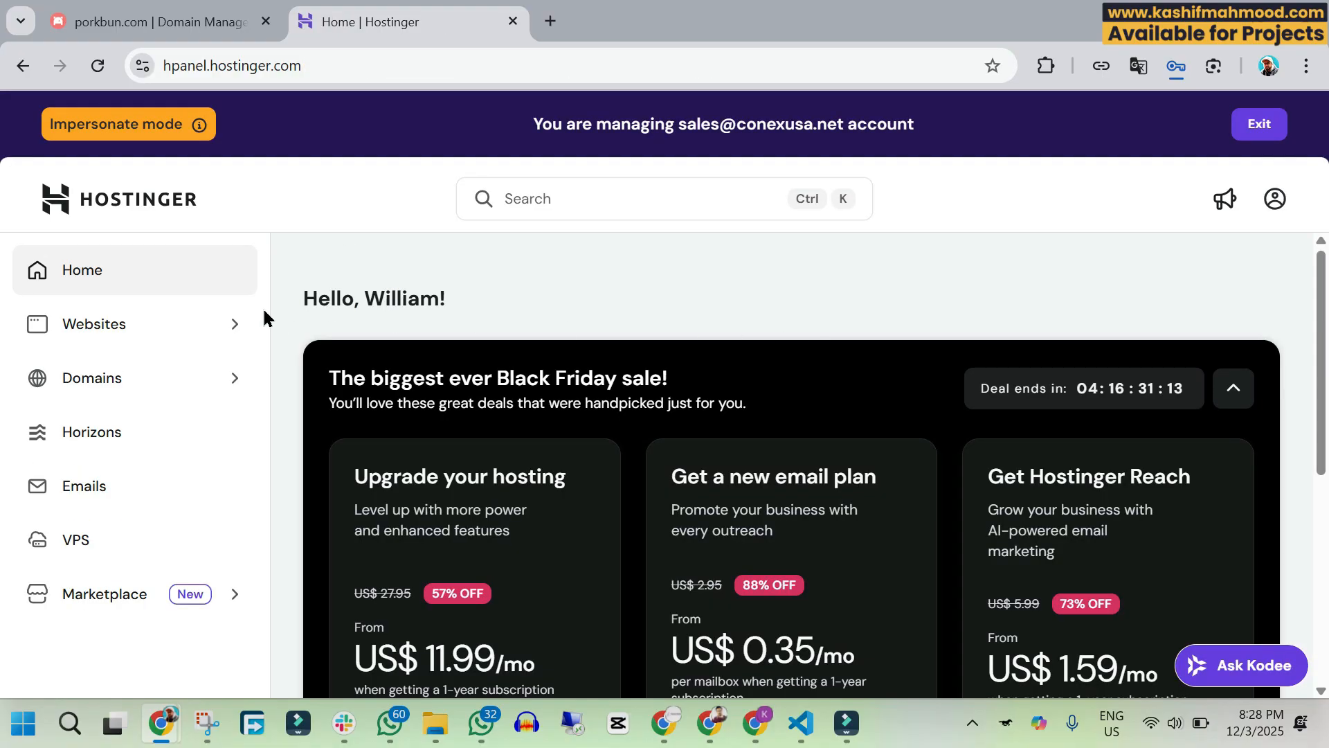
Step: Open the dashboard of conexusa.net from the websites list and read its domain connection notice
click(156, 324)
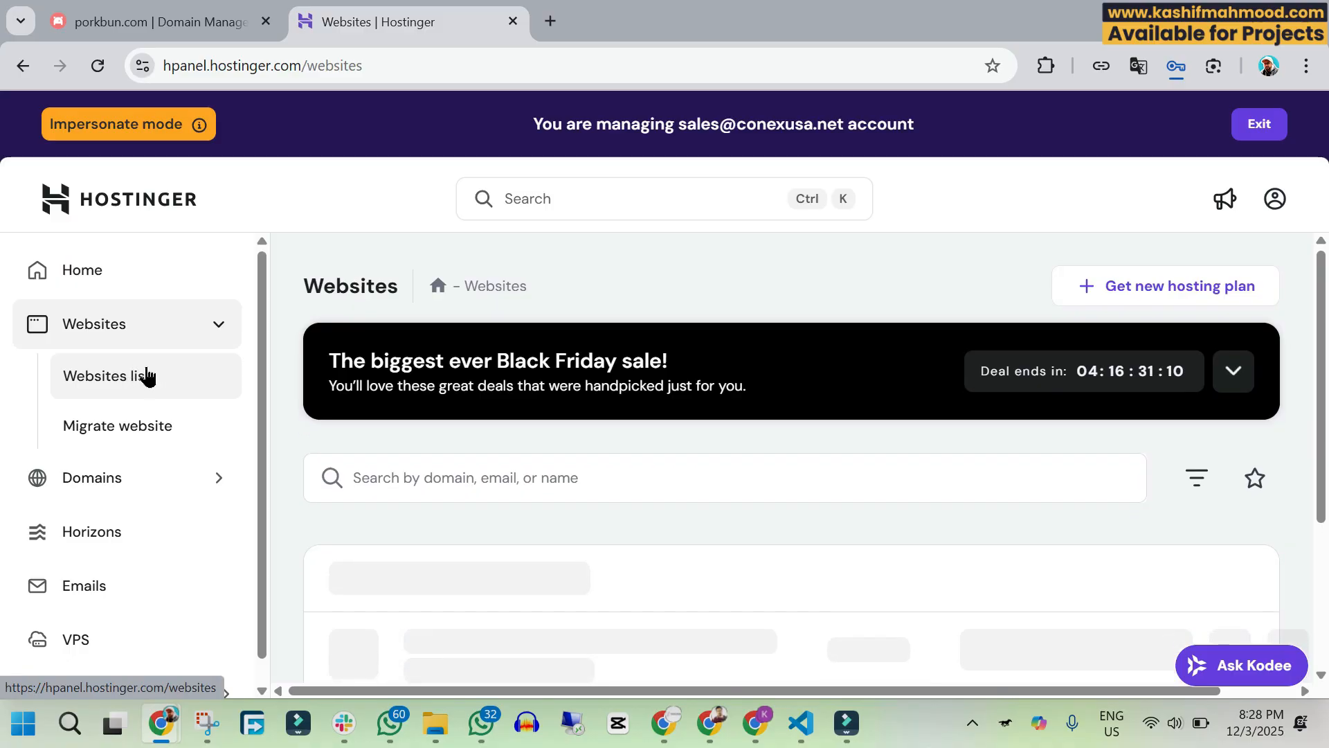
scroll(632, 403, down, 3)
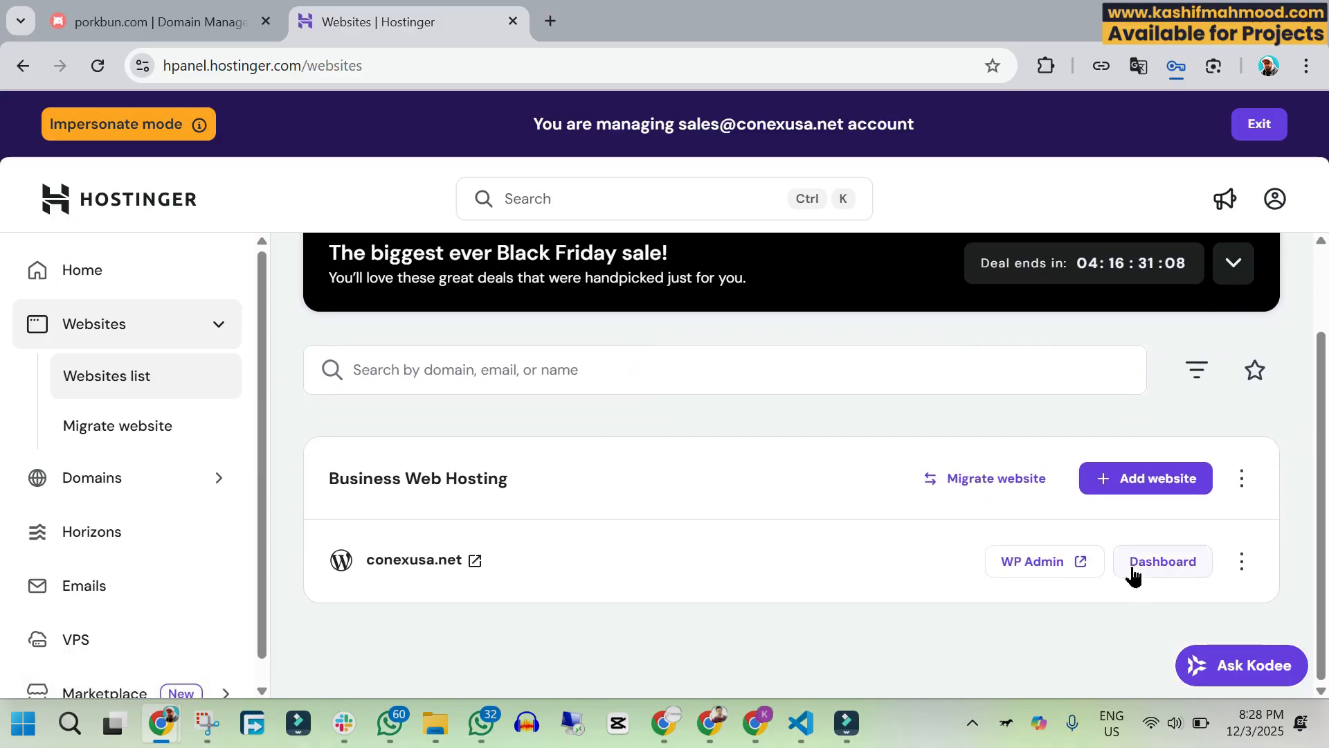
click(1159, 562)
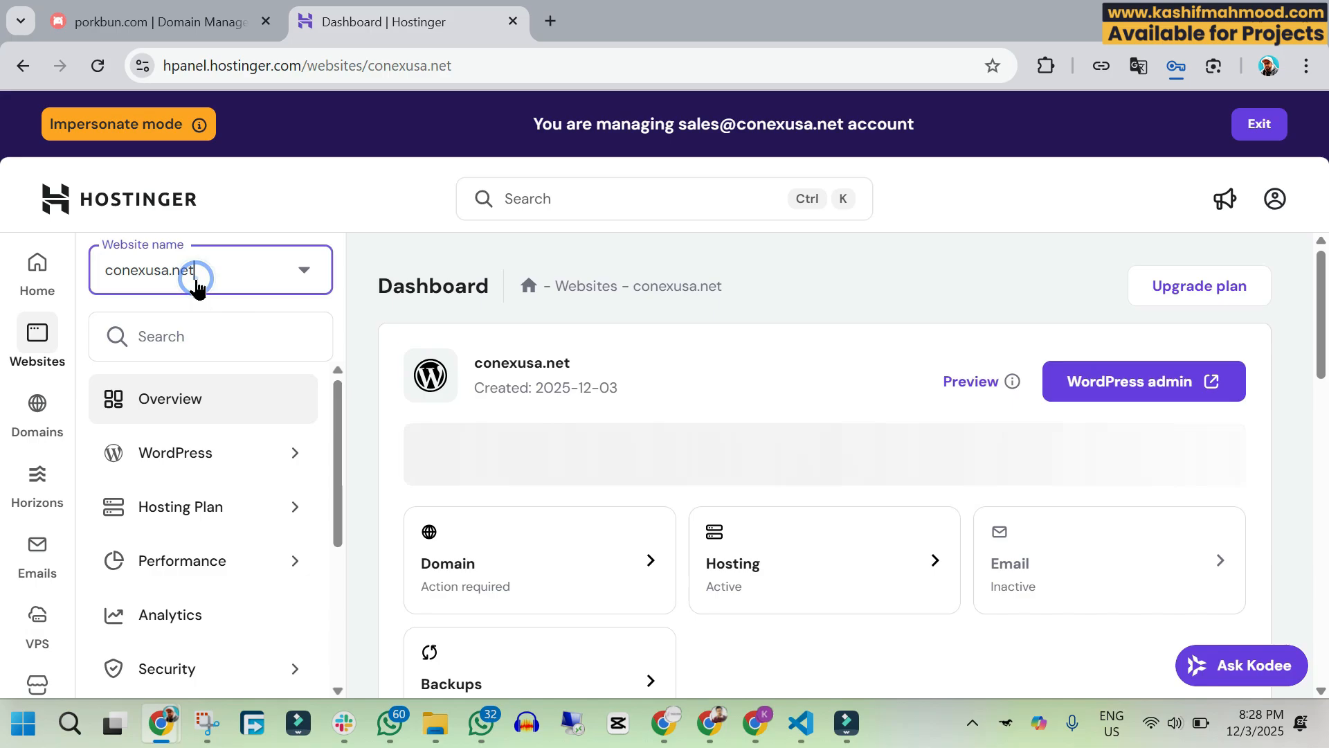
click(219, 286)
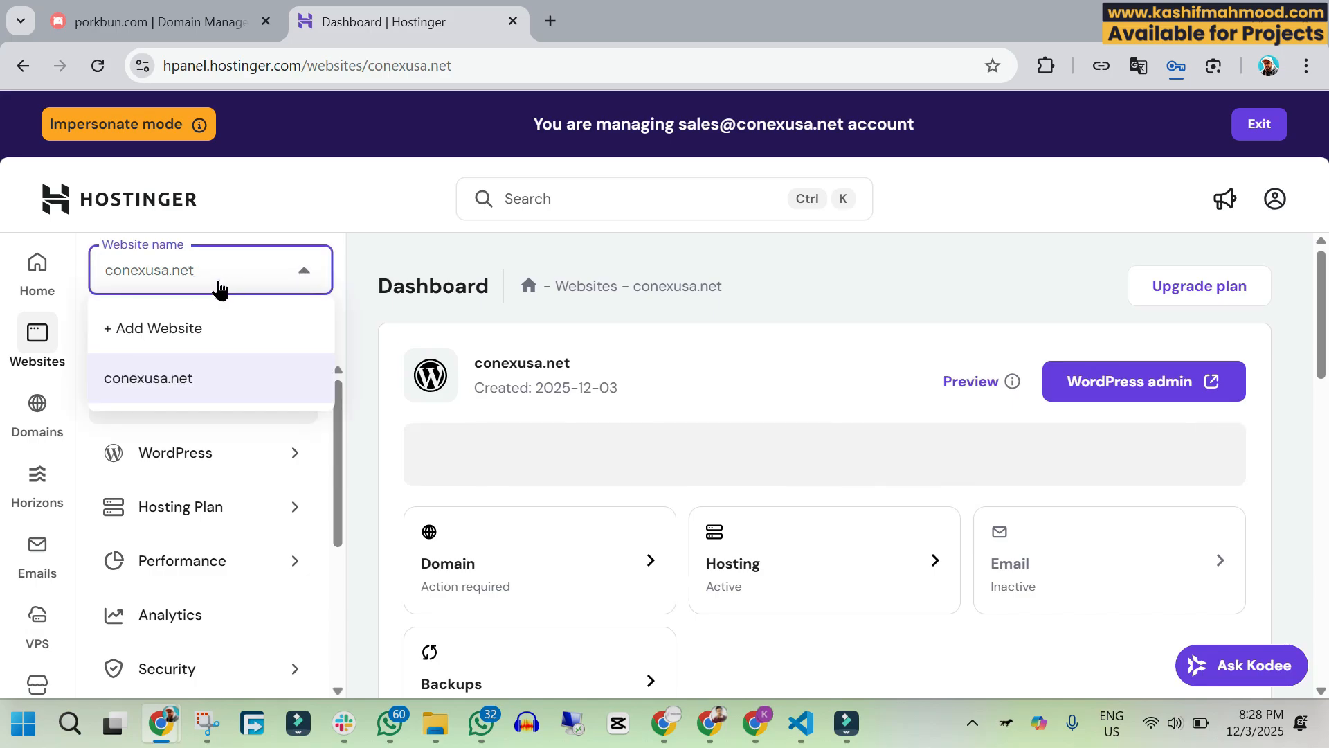
drag(449, 446, 736, 454)
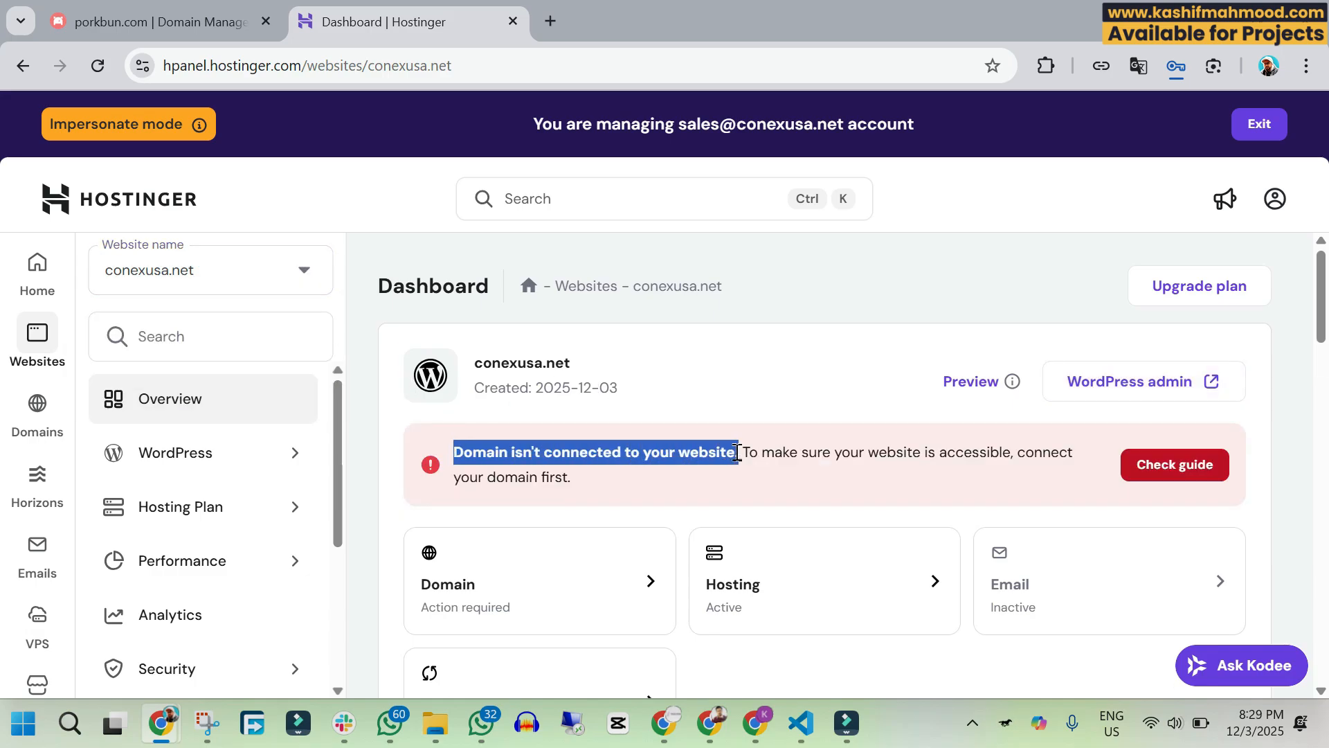
click(717, 485)
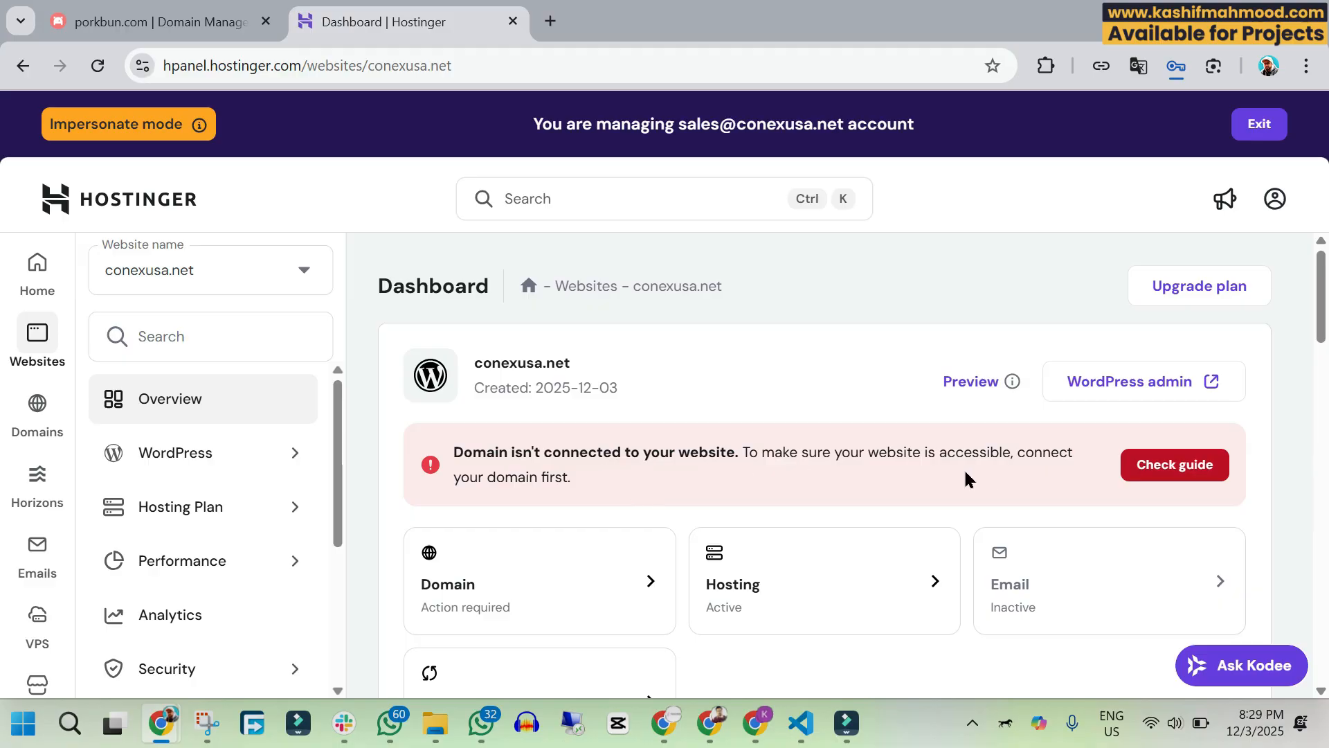
Step: Open the guide for connecting conexusa.net and switch from the name server instructions to the A record method
click(1170, 464)
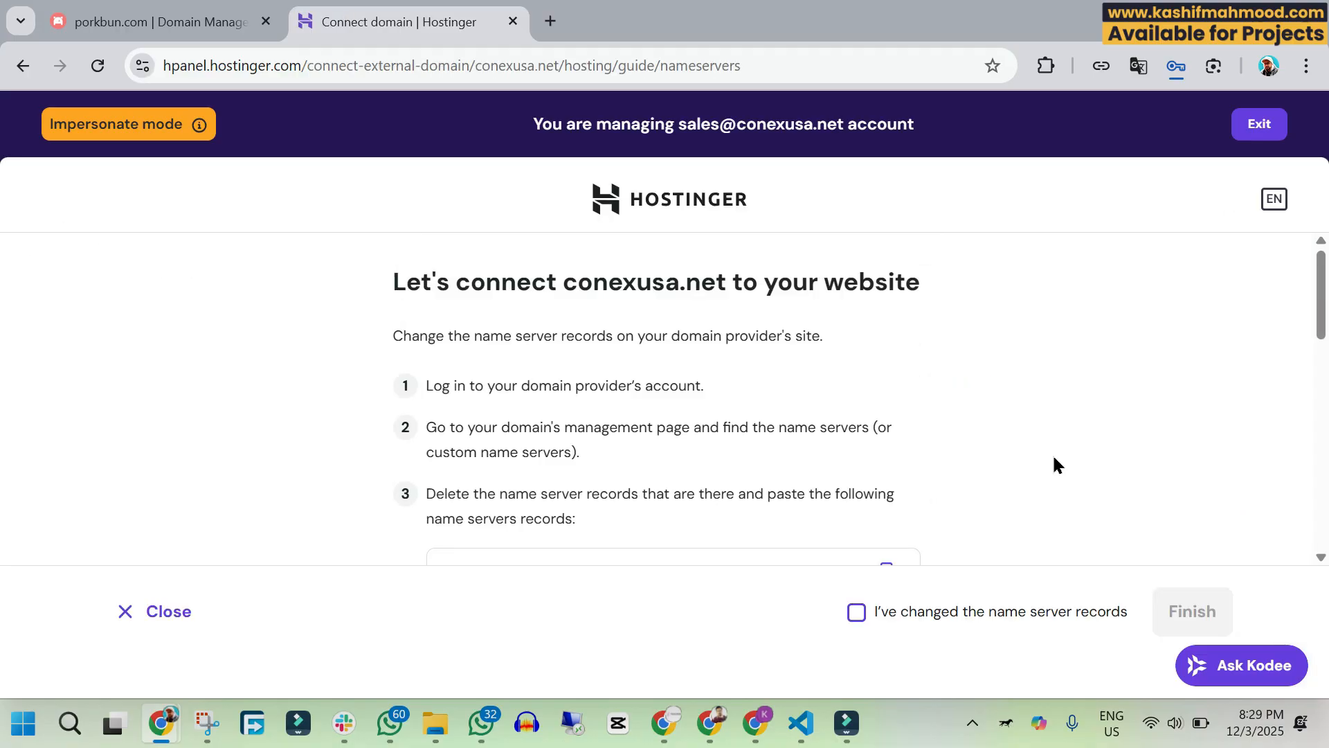
scroll(583, 373, down, 2)
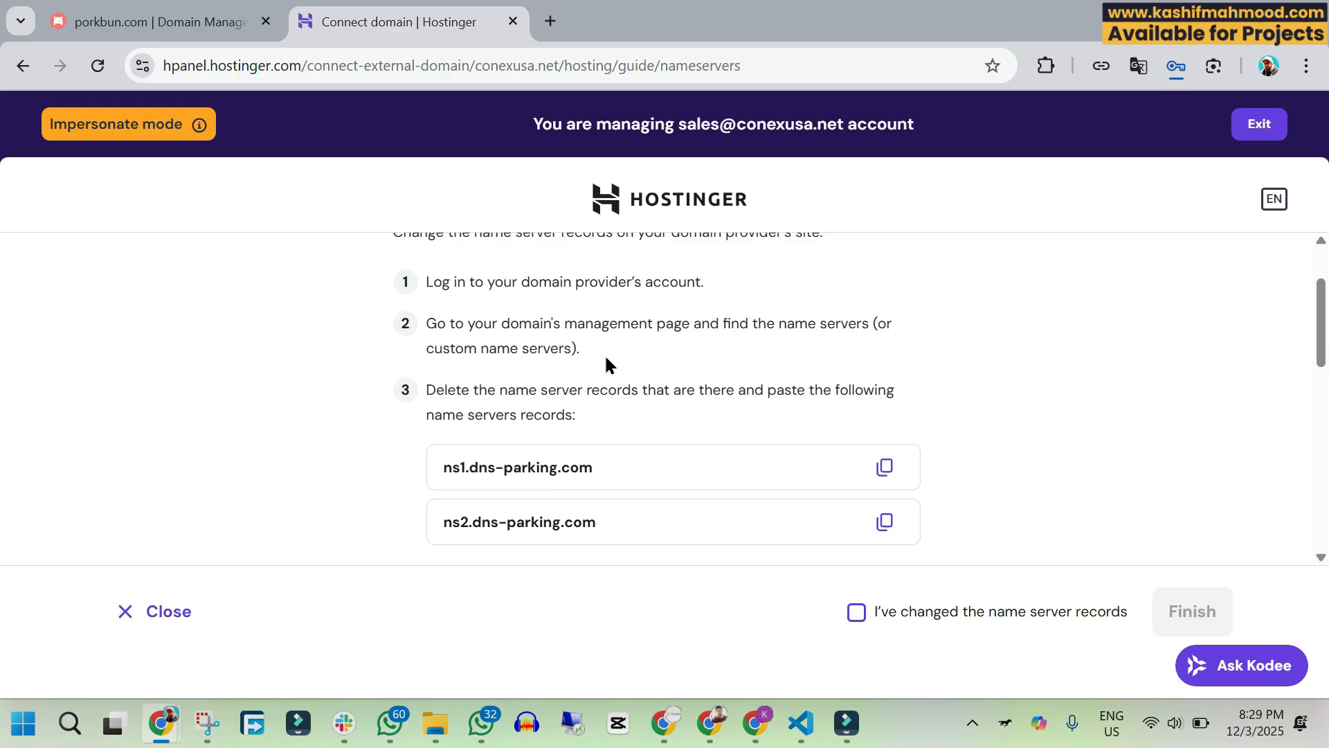
scroll(610, 353, down, 1)
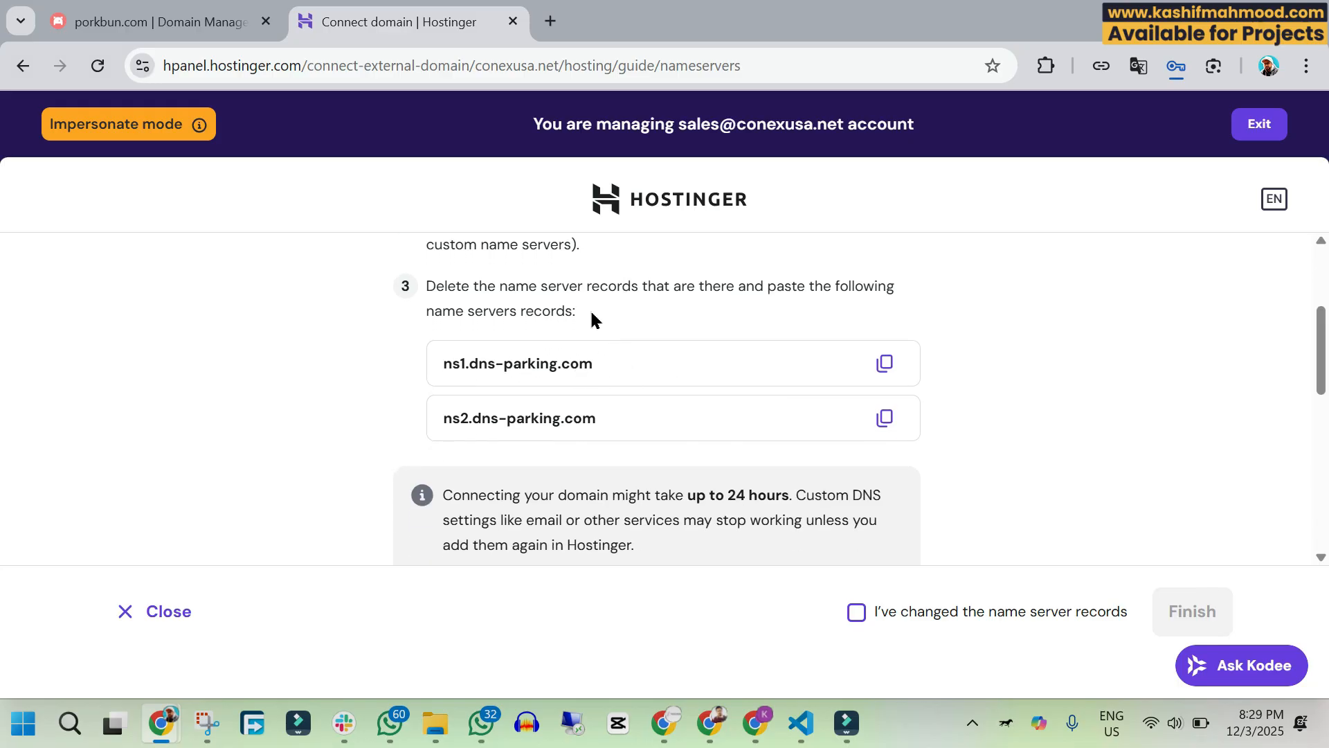
scroll(605, 318, down, 5)
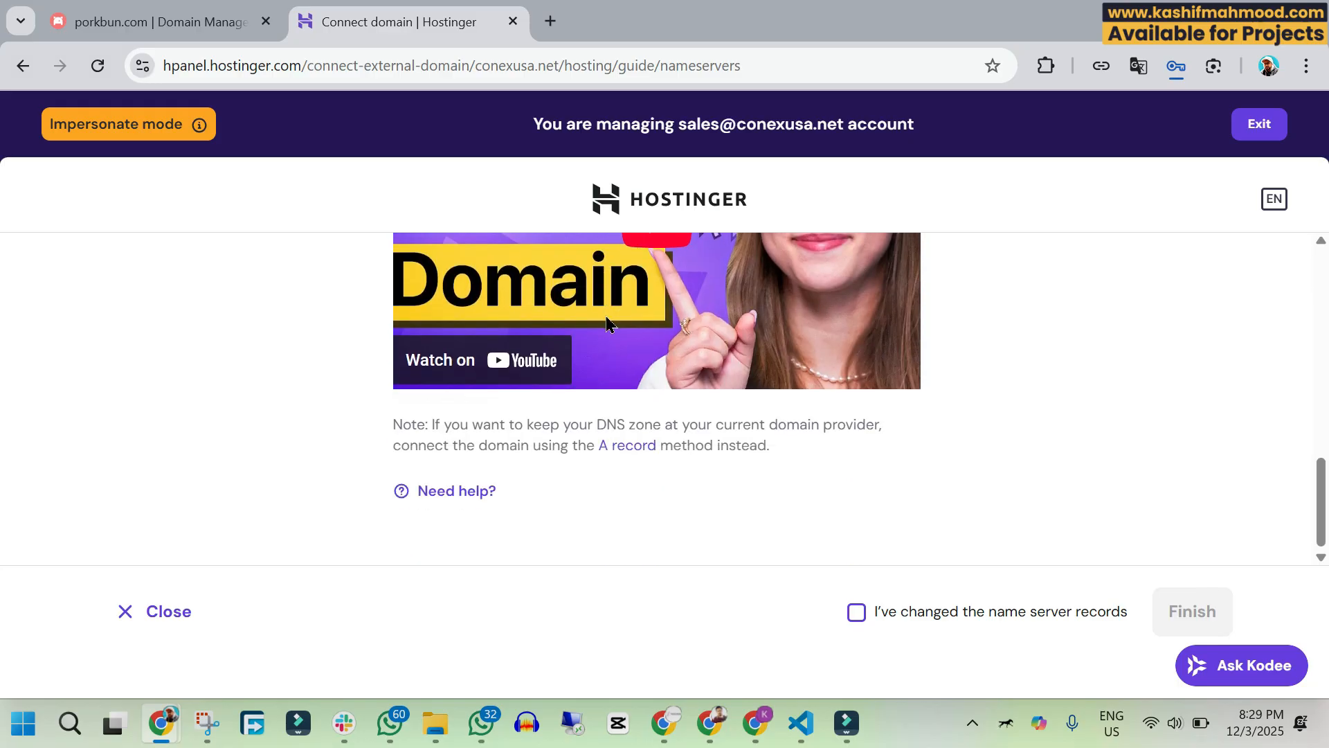
click(631, 447)
scroll(554, 416, up, 6)
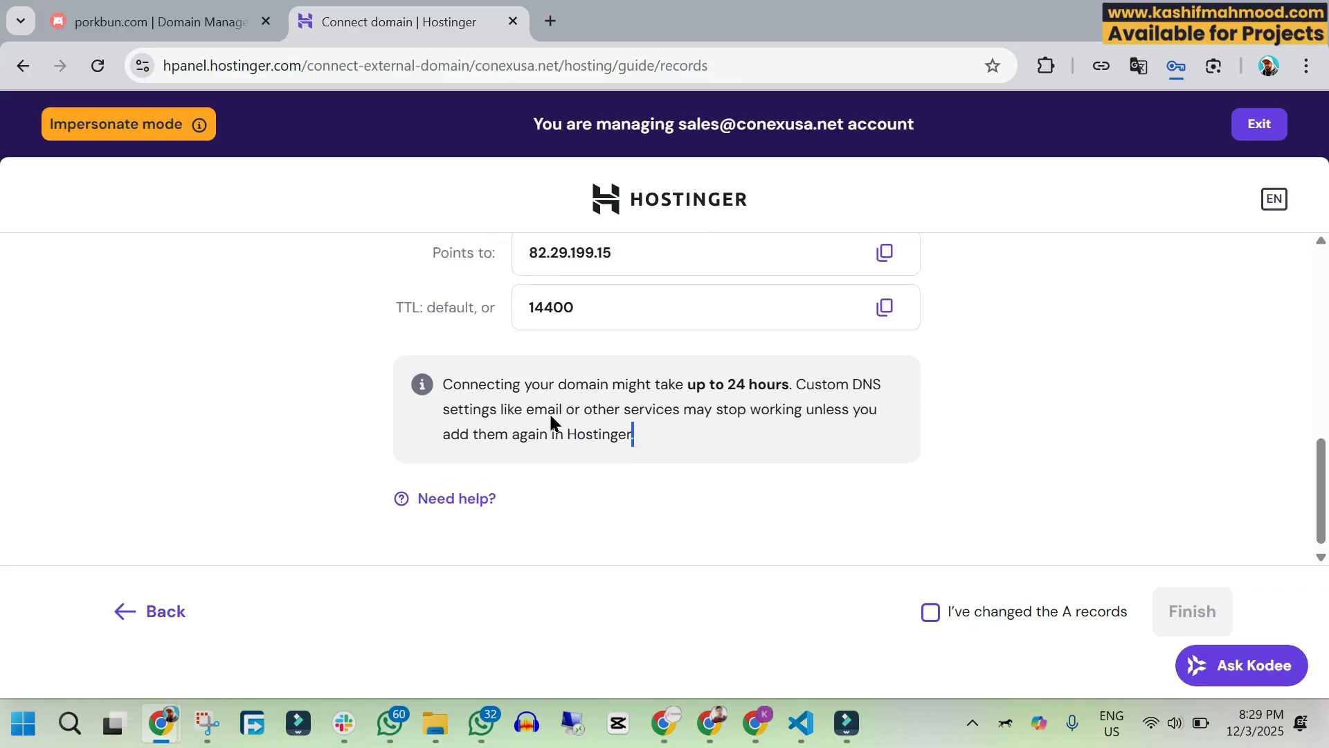
Step: Switch to Porkbun, open the DNS record management for conexusa.net and go to its current records
scroll(556, 413, down, 3)
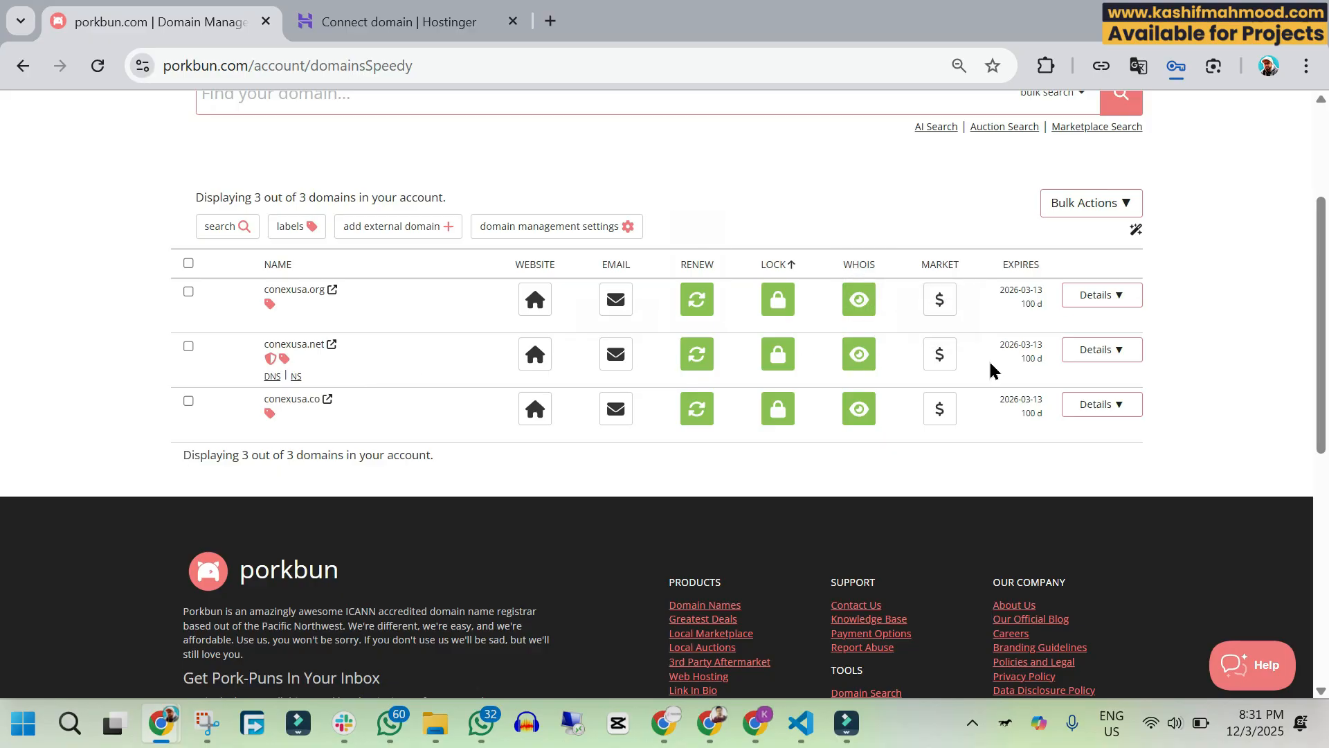
click(1098, 351)
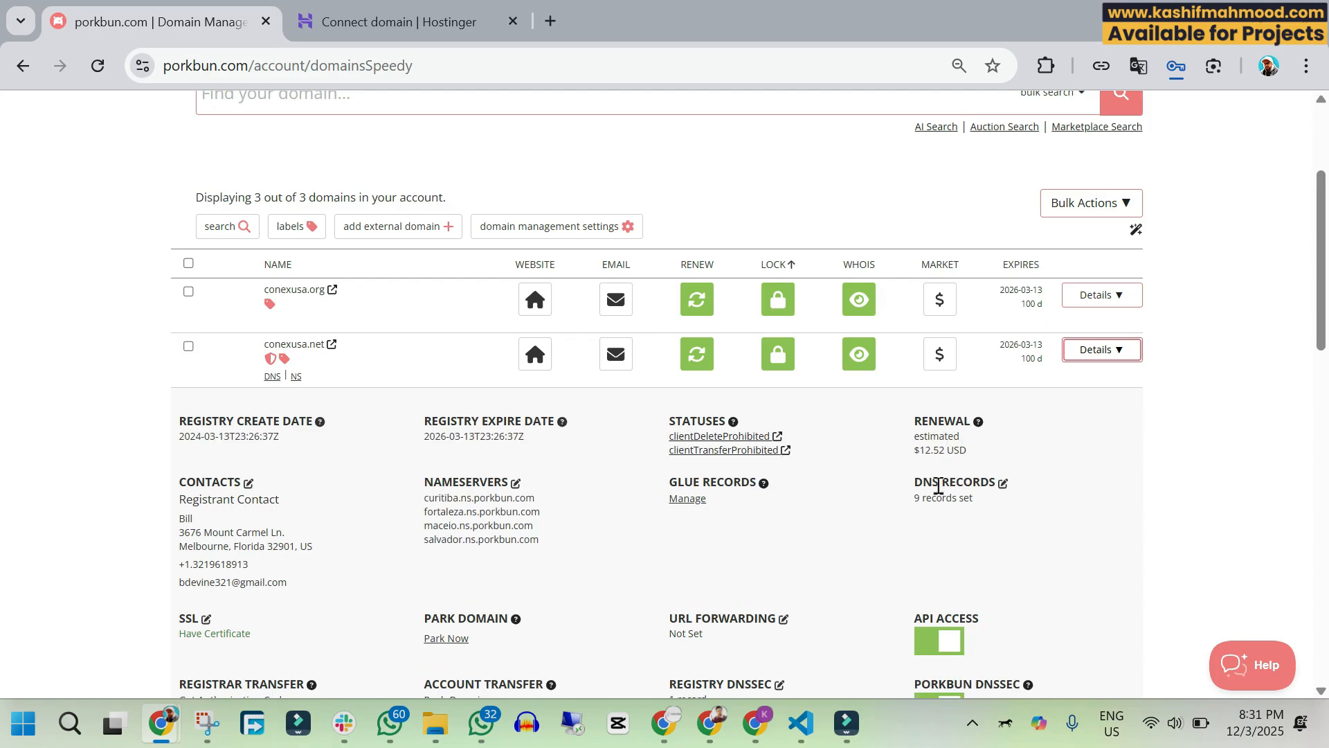
click(1004, 484)
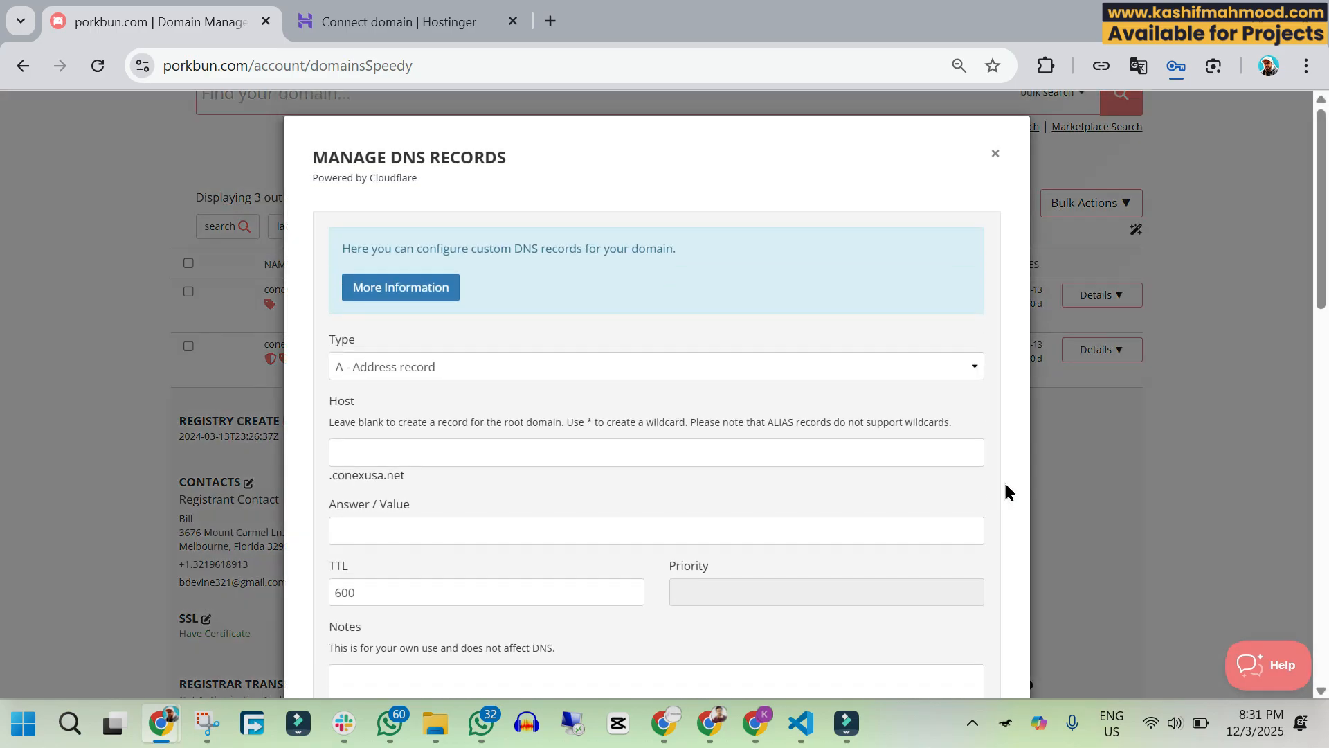
scroll(598, 440, down, 3)
scroll(598, 441, down, 10)
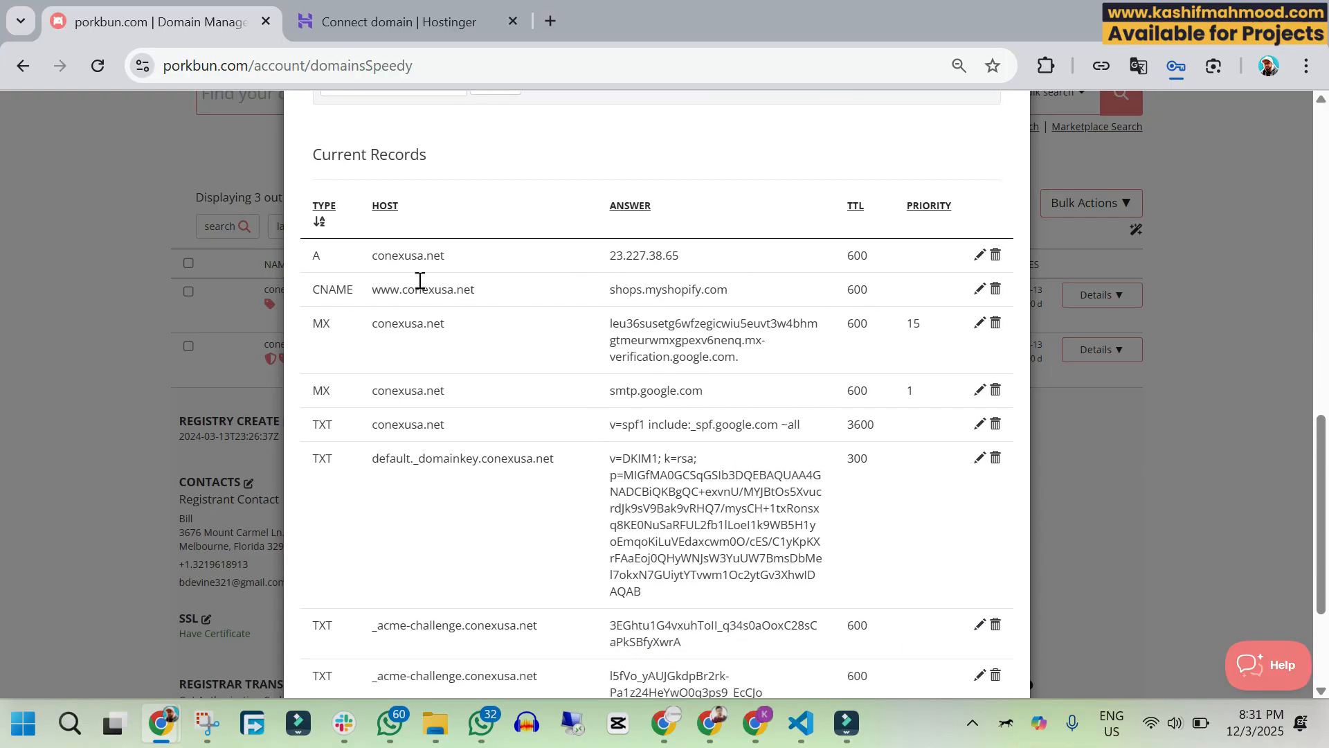
drag(359, 250, 891, 266)
click(692, 244)
drag(682, 258, 757, 288)
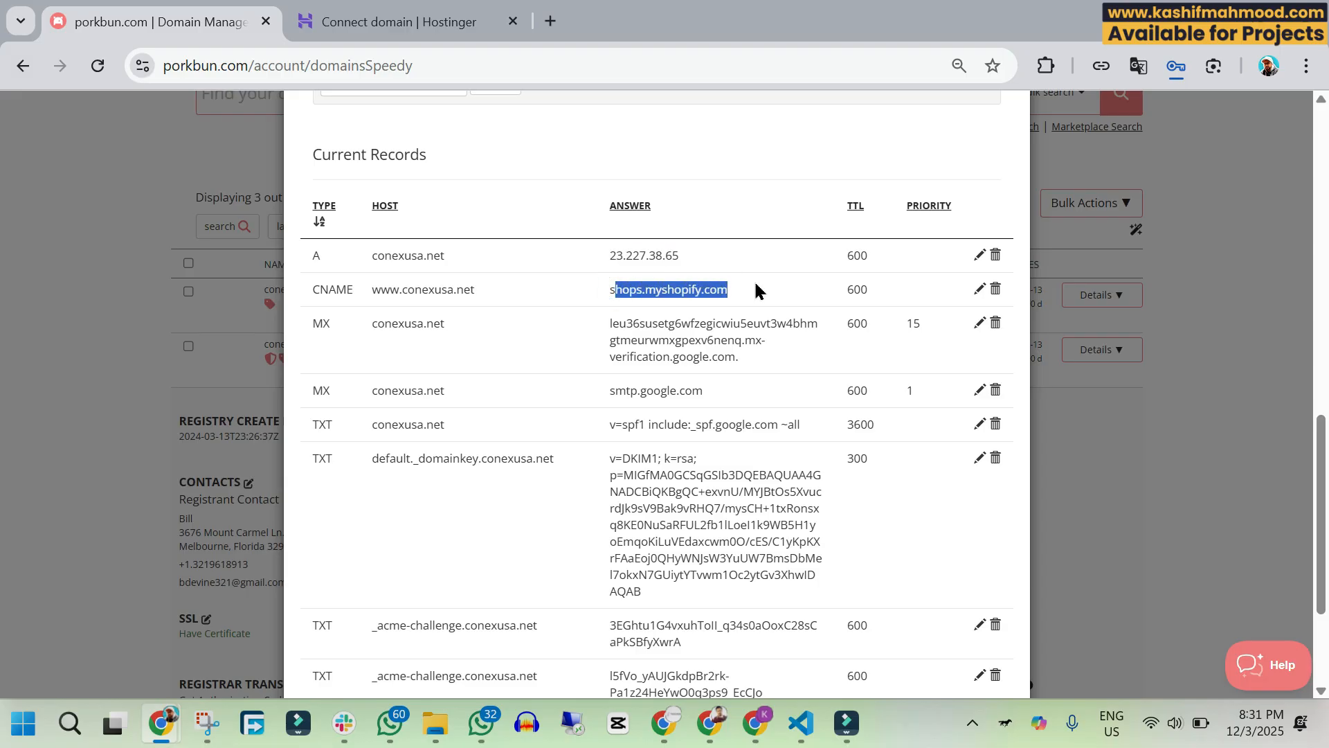
click(740, 289)
click(996, 288)
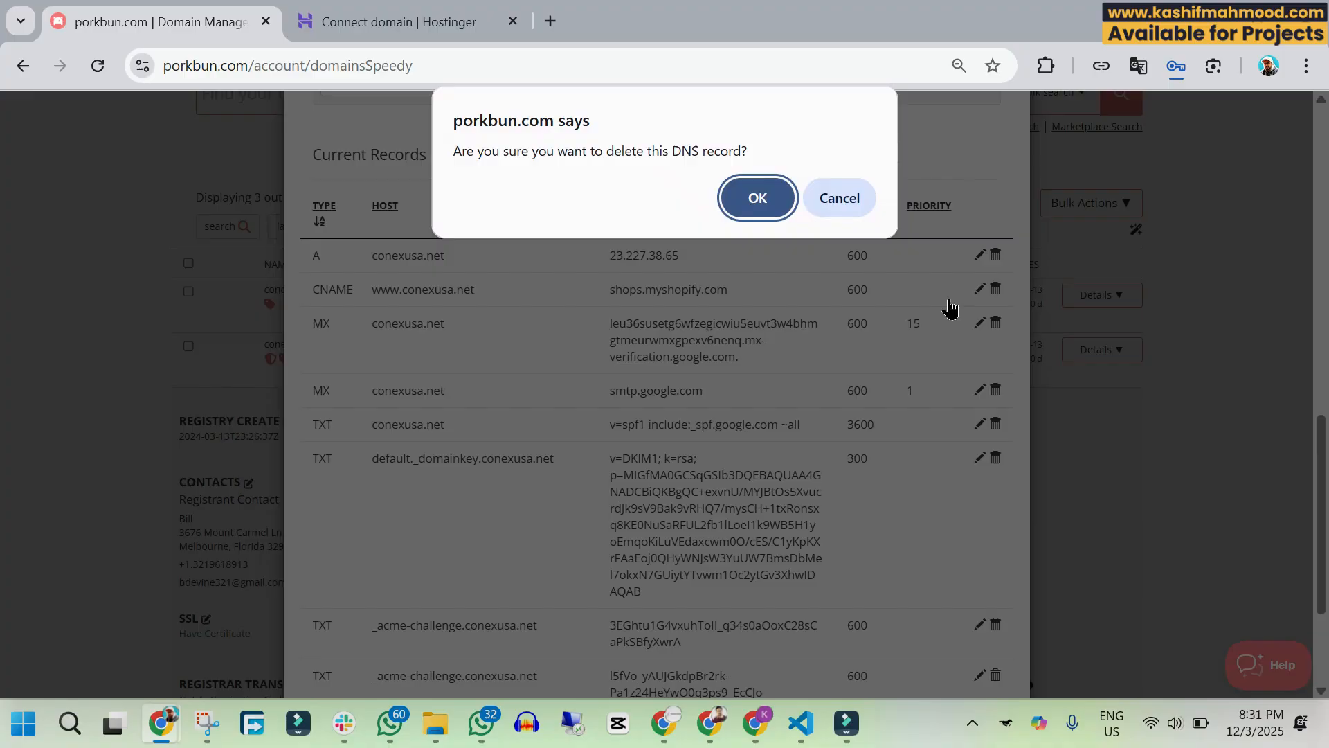
click(757, 199)
Step: Delete the conexusa.net A record that points to 23.227.38.65
click(996, 255)
click(809, 200)
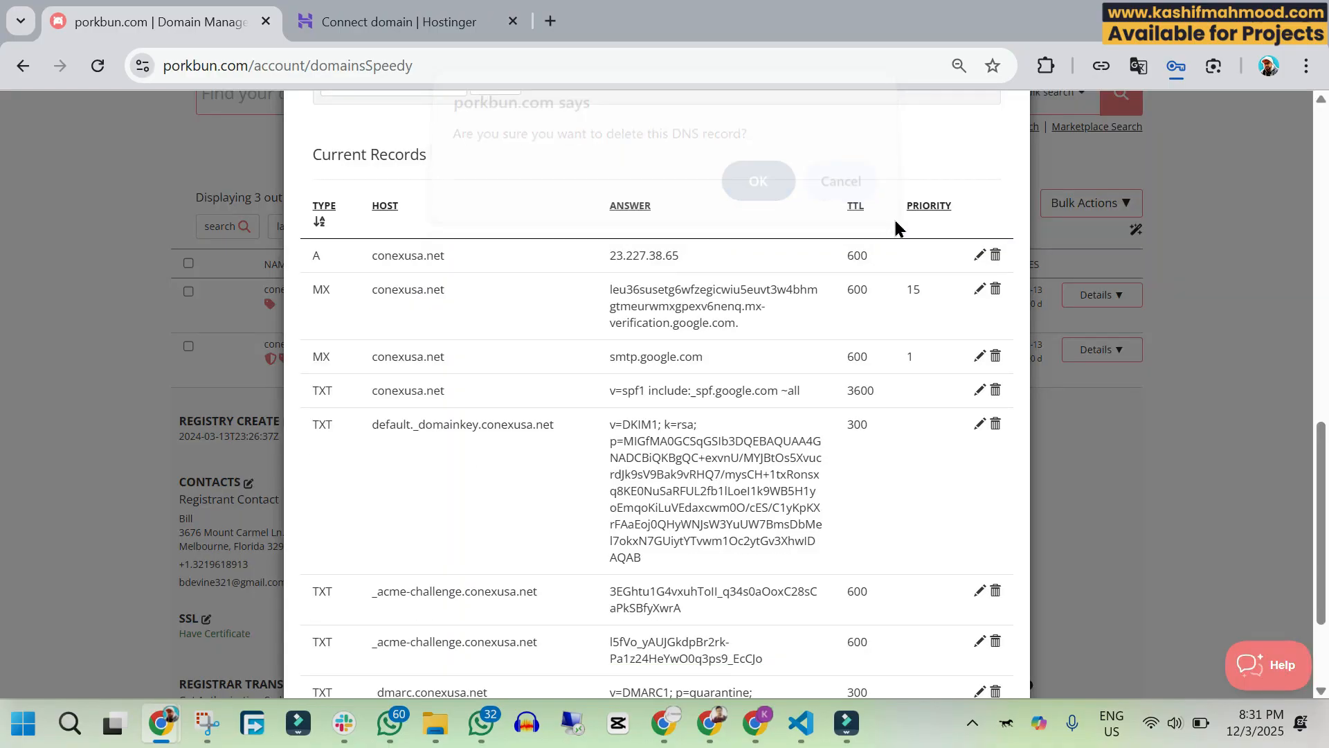
click(998, 257)
click(749, 201)
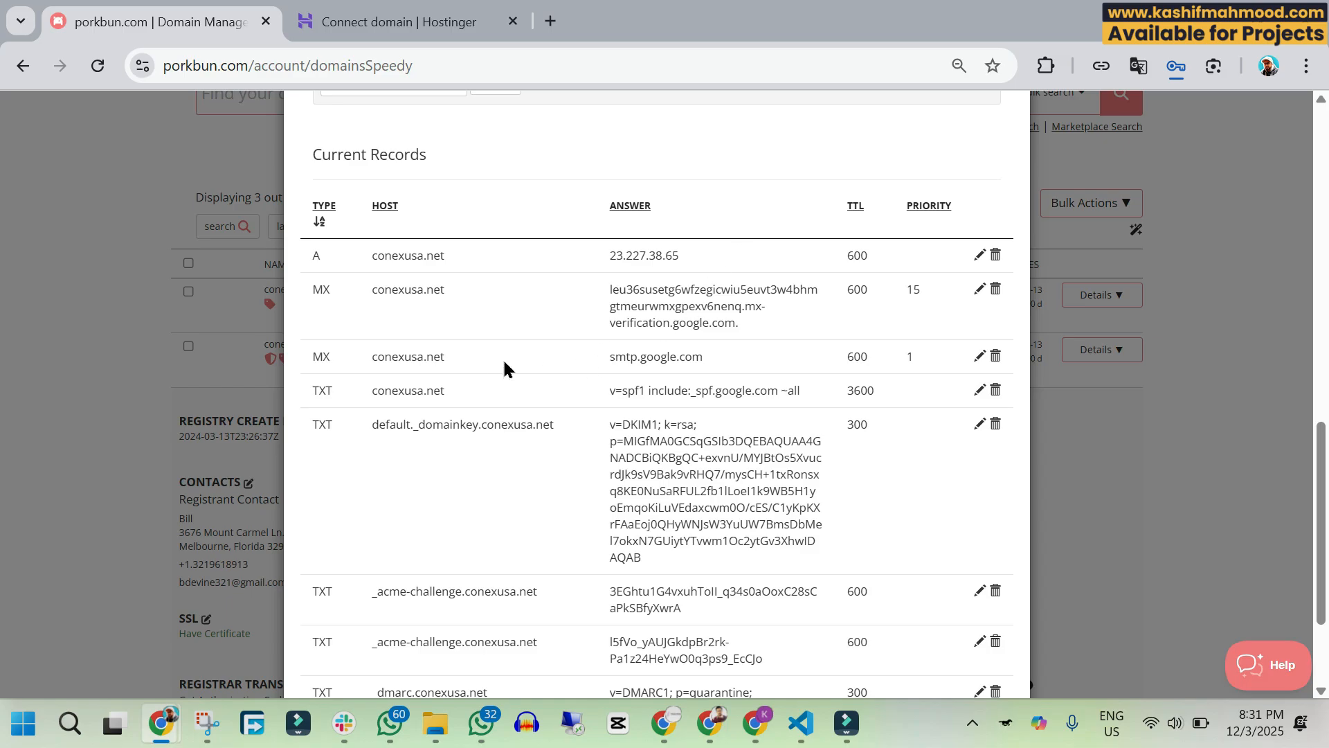
Step: Copy the @ name from Hostinger's first A record and paste it as the host of a new Porkbun A record
scroll(440, 249, up, 12)
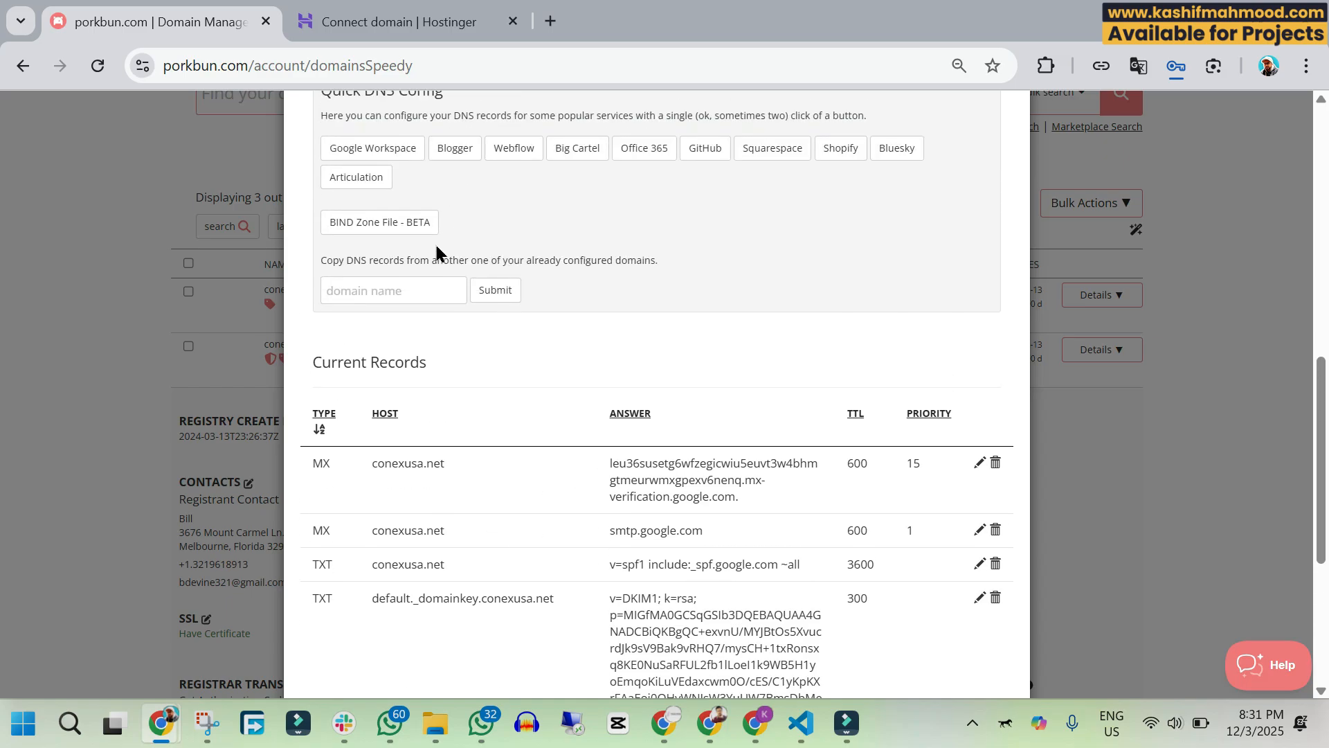
scroll(475, 305, down, 2)
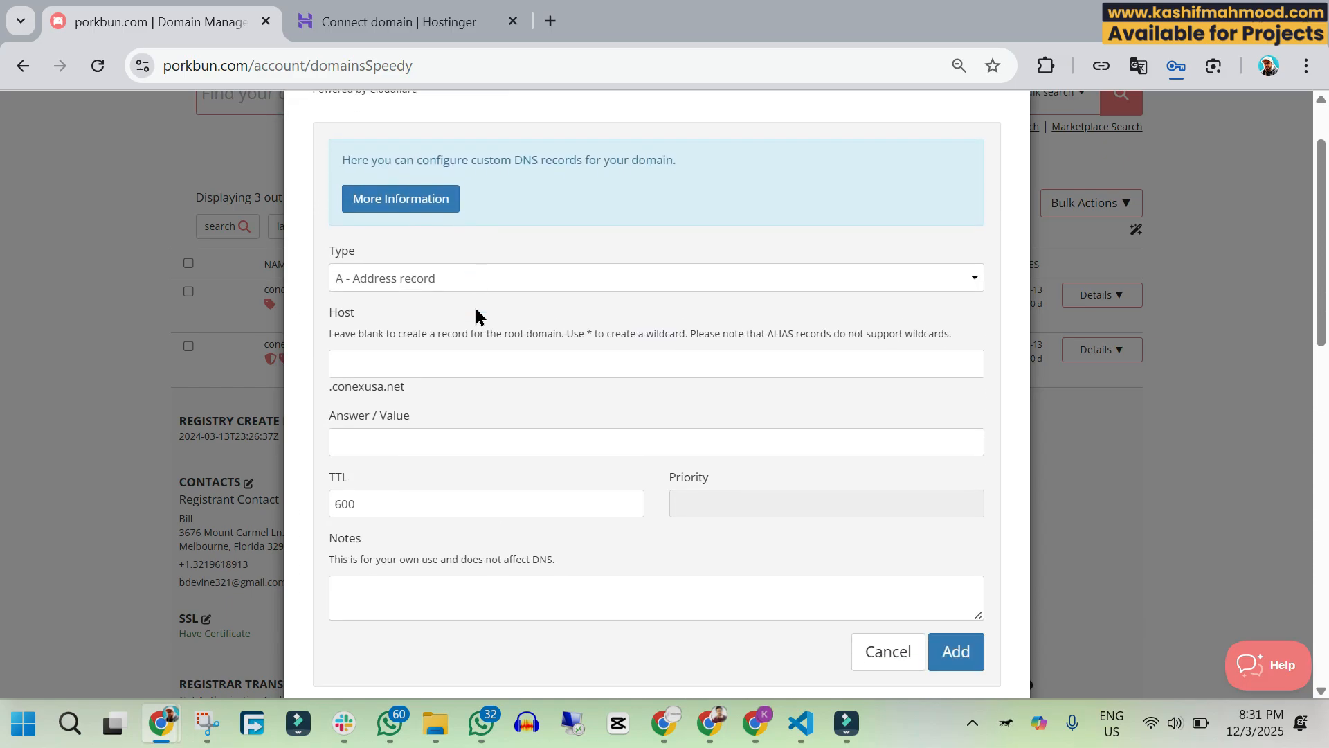
click(384, 8)
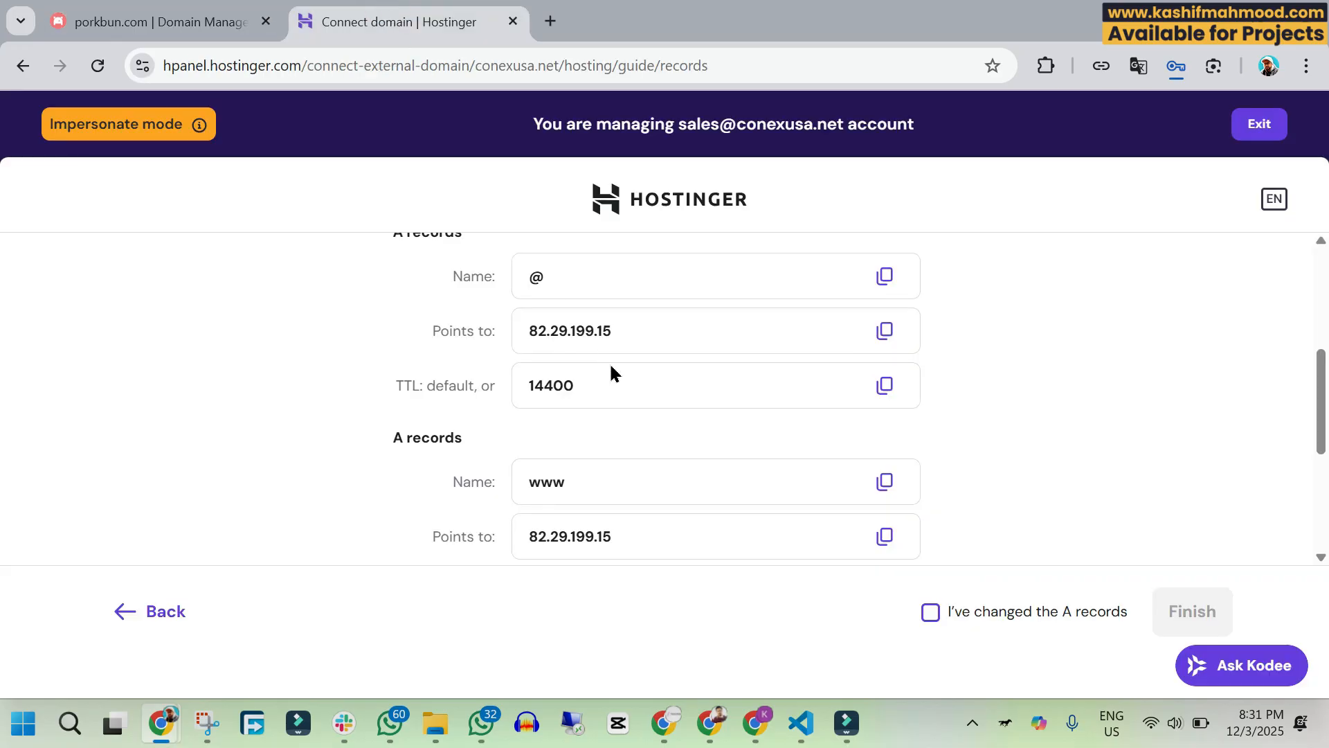
click(543, 291)
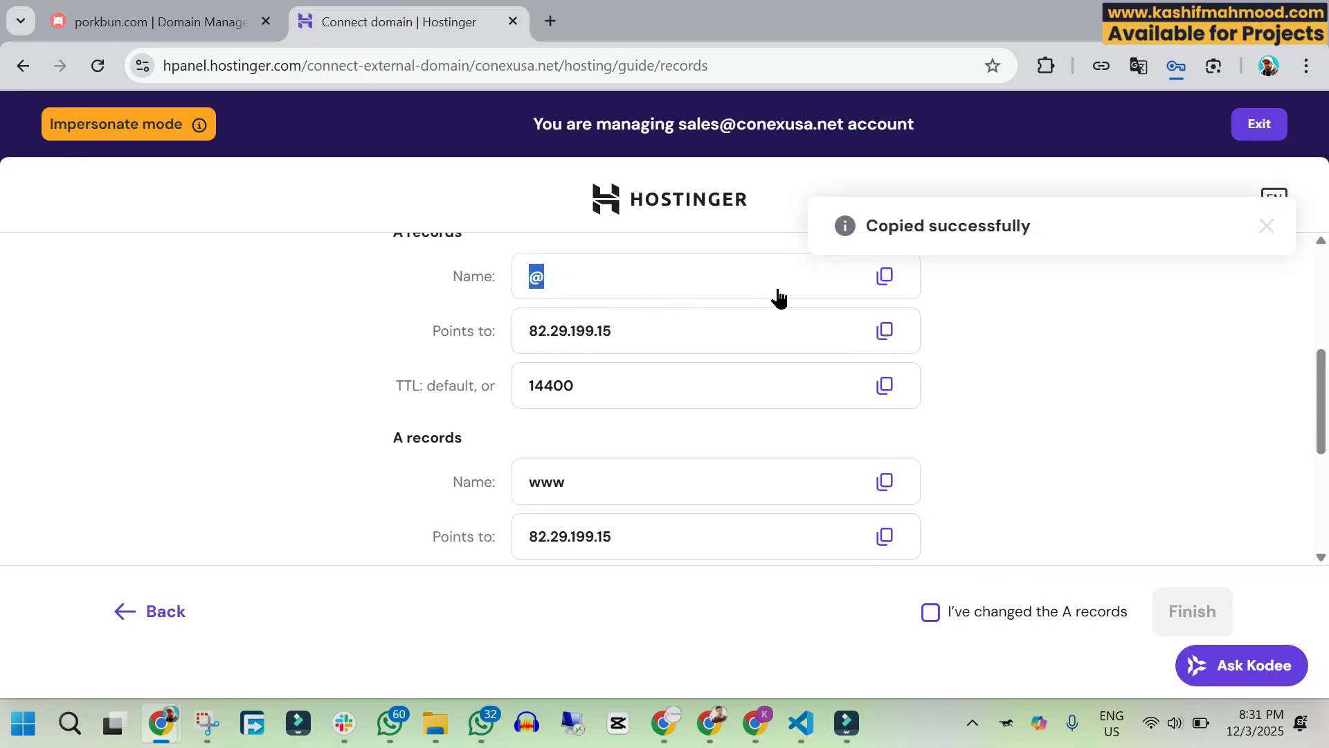
click(173, 31)
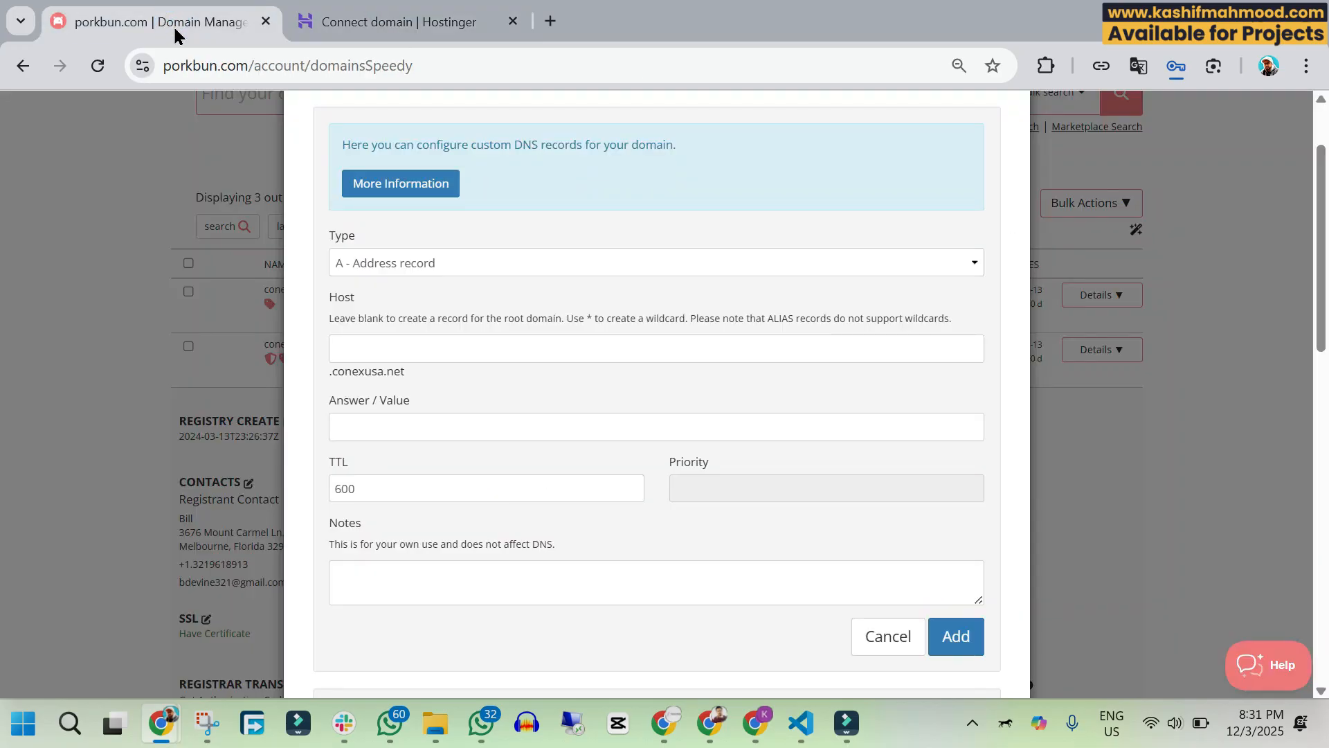
right_click(382, 346)
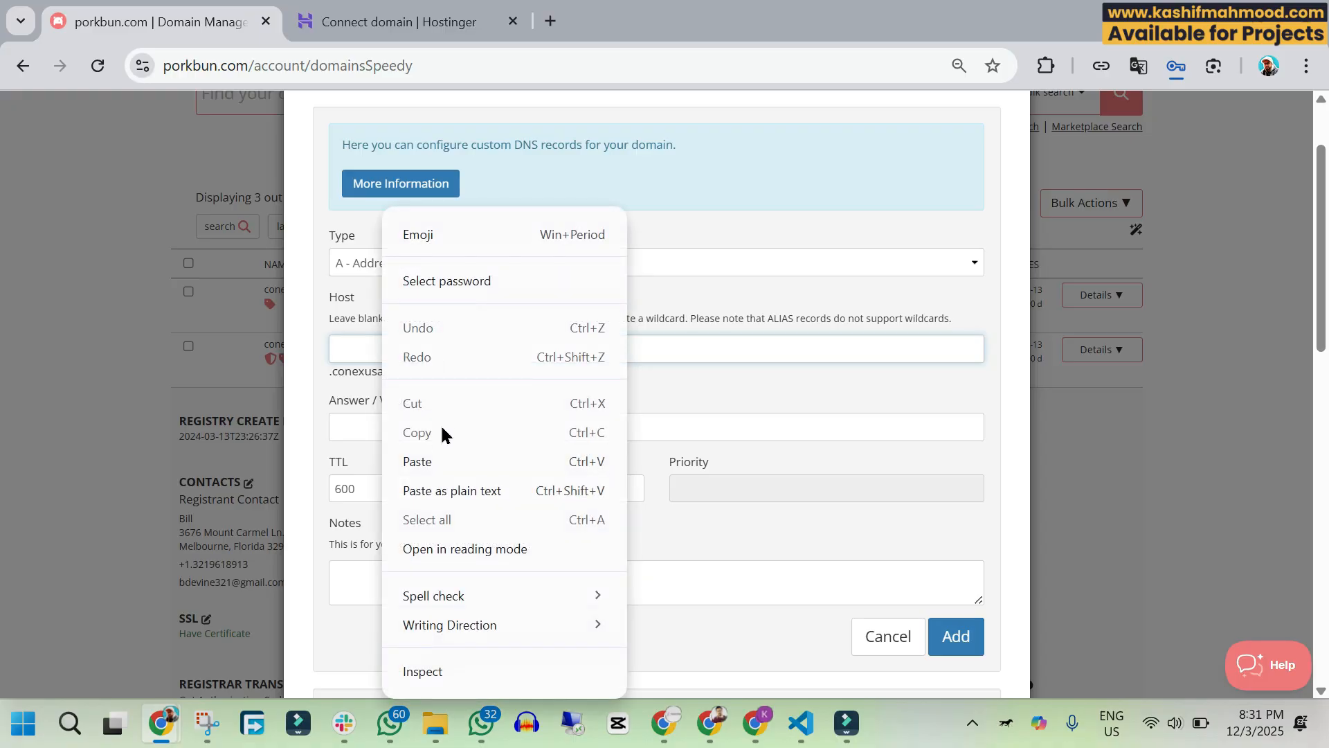
click(446, 455)
Step: Copy the first A record's target 82.29.199.15 from Hostinger and paste it as the new Porkbun record's answer
click(395, 21)
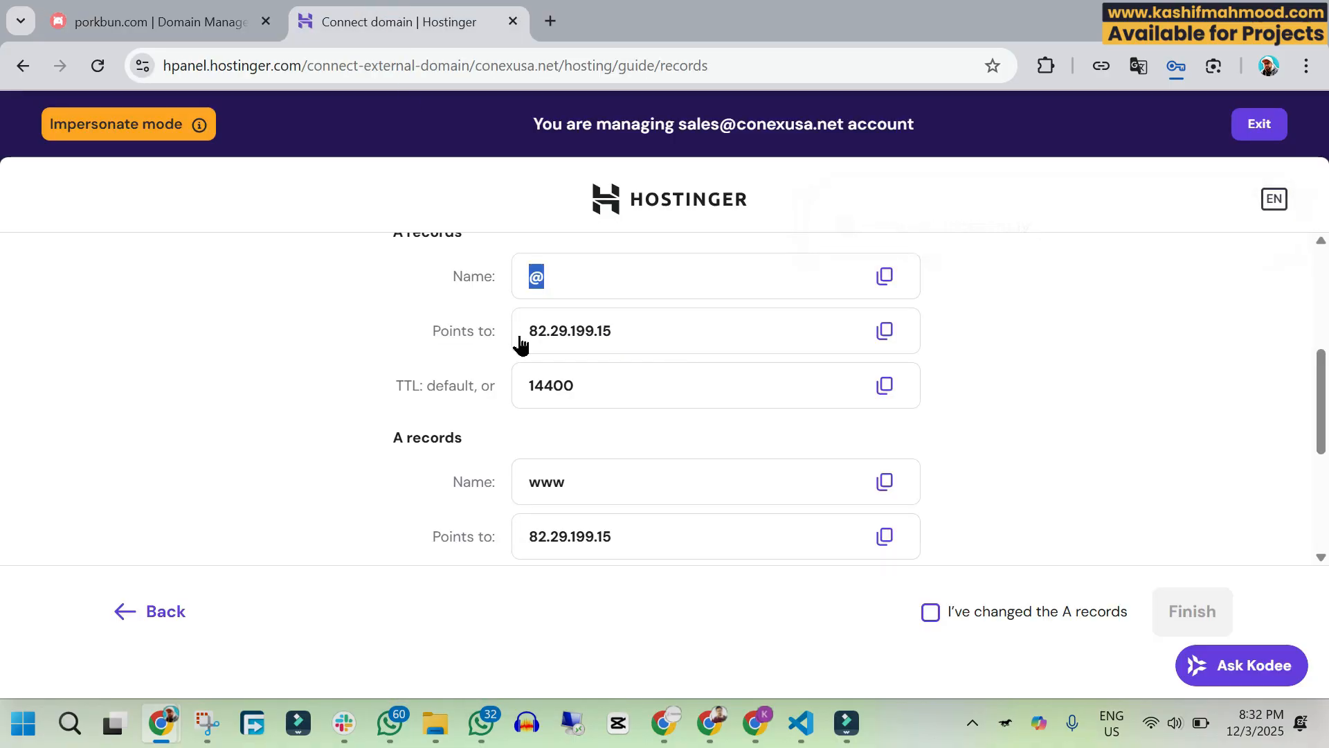
click(898, 338)
click(181, 20)
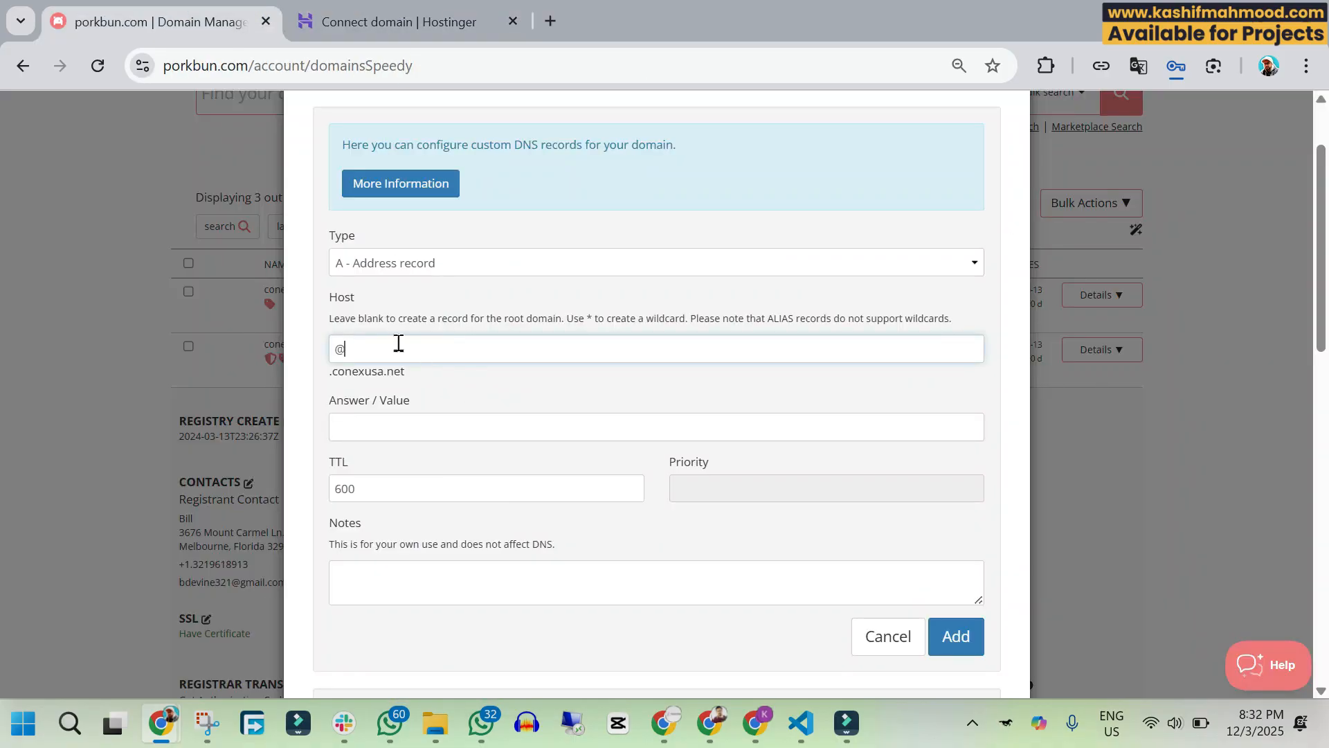
right_click(391, 433)
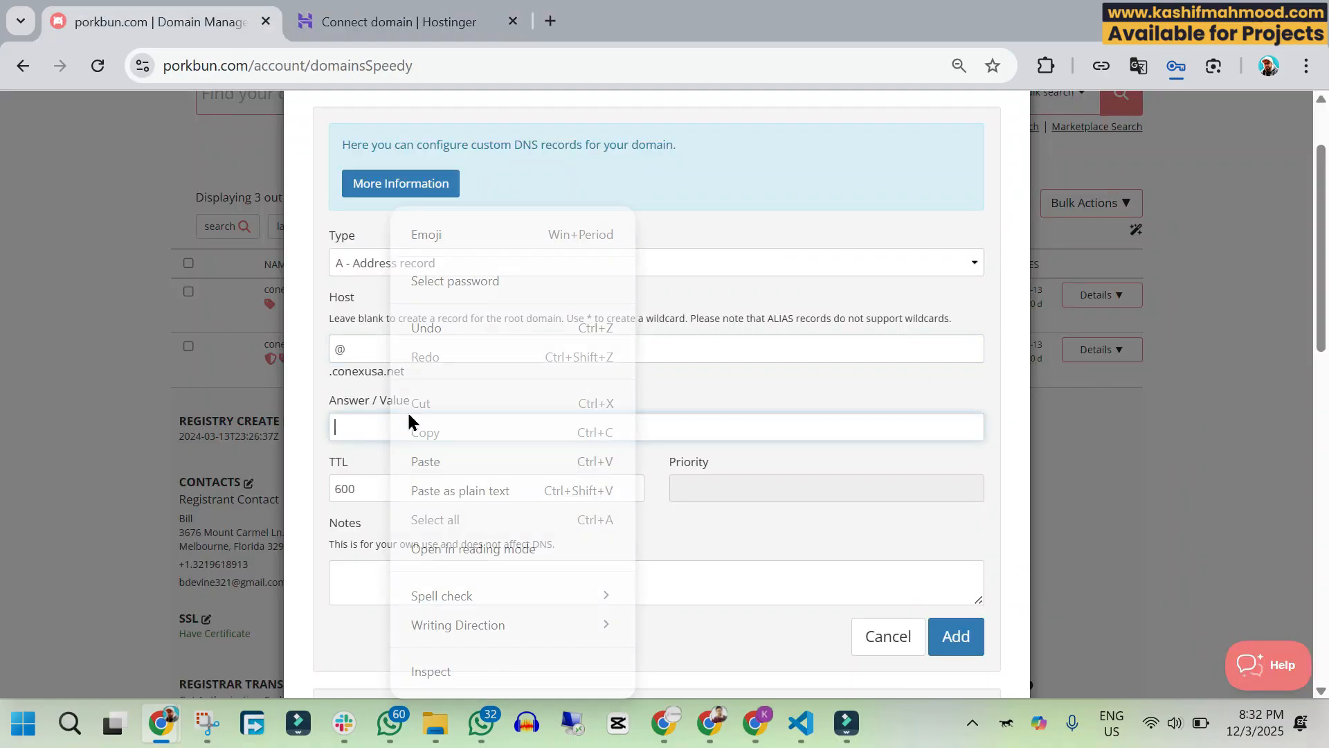
click(439, 460)
Step: Copy the TTL 14400 from Hostinger's first A record and replace the new Porkbun record's TTL with it
click(395, 20)
drag(588, 385, 522, 395)
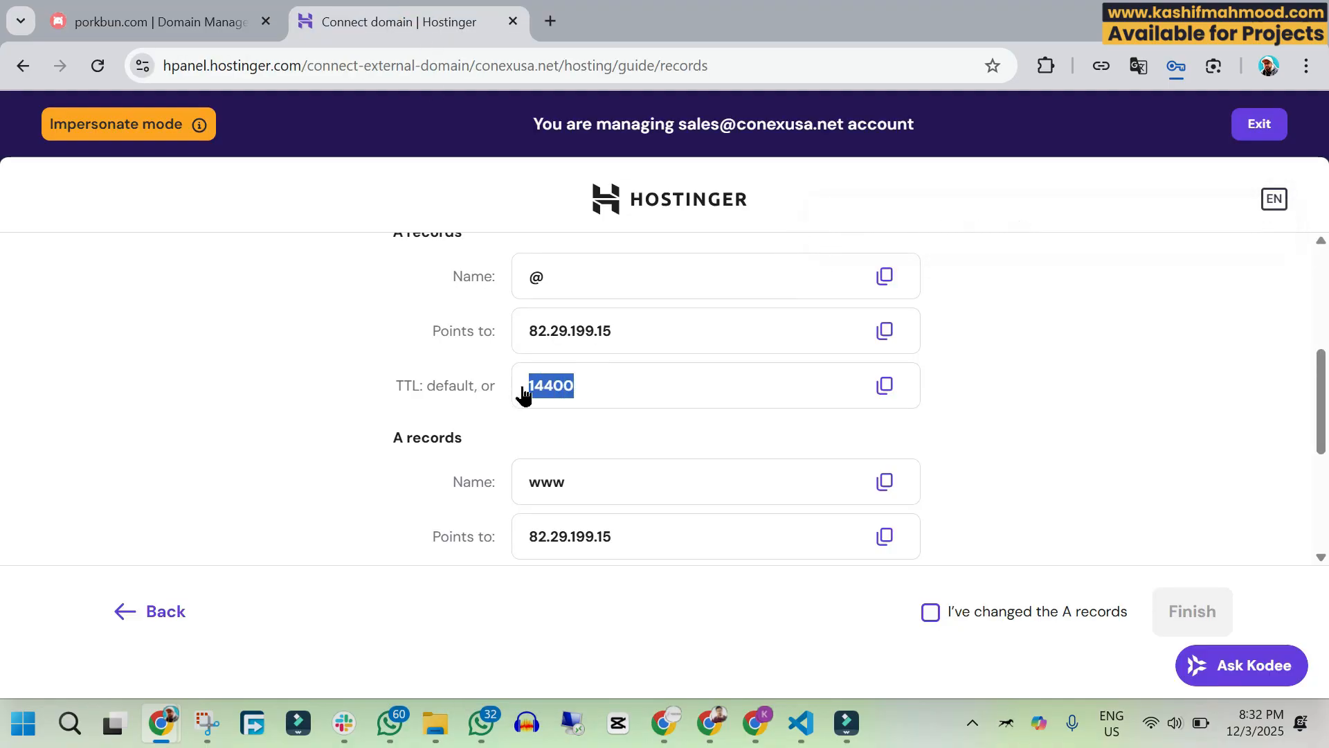
right_click(588, 406)
click(606, 460)
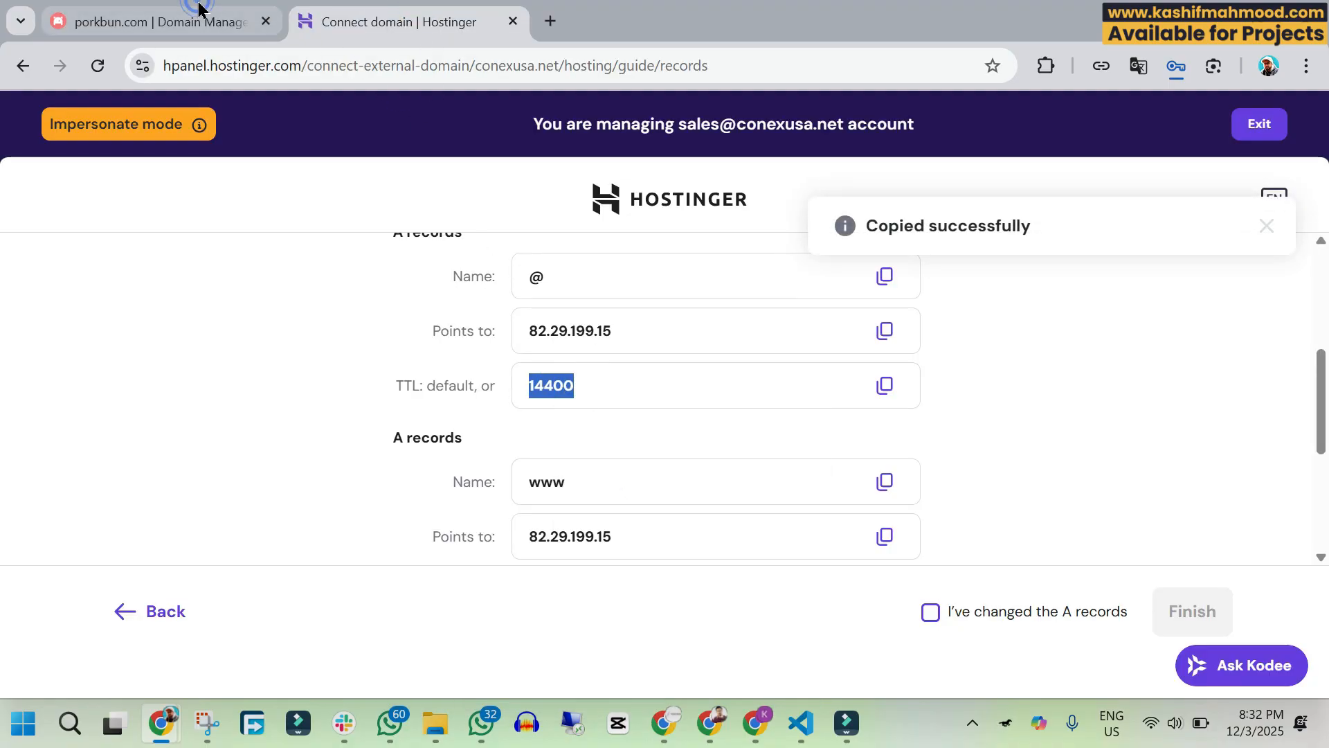
click(198, 19)
double_click(398, 421)
click(371, 487)
double_click(372, 487)
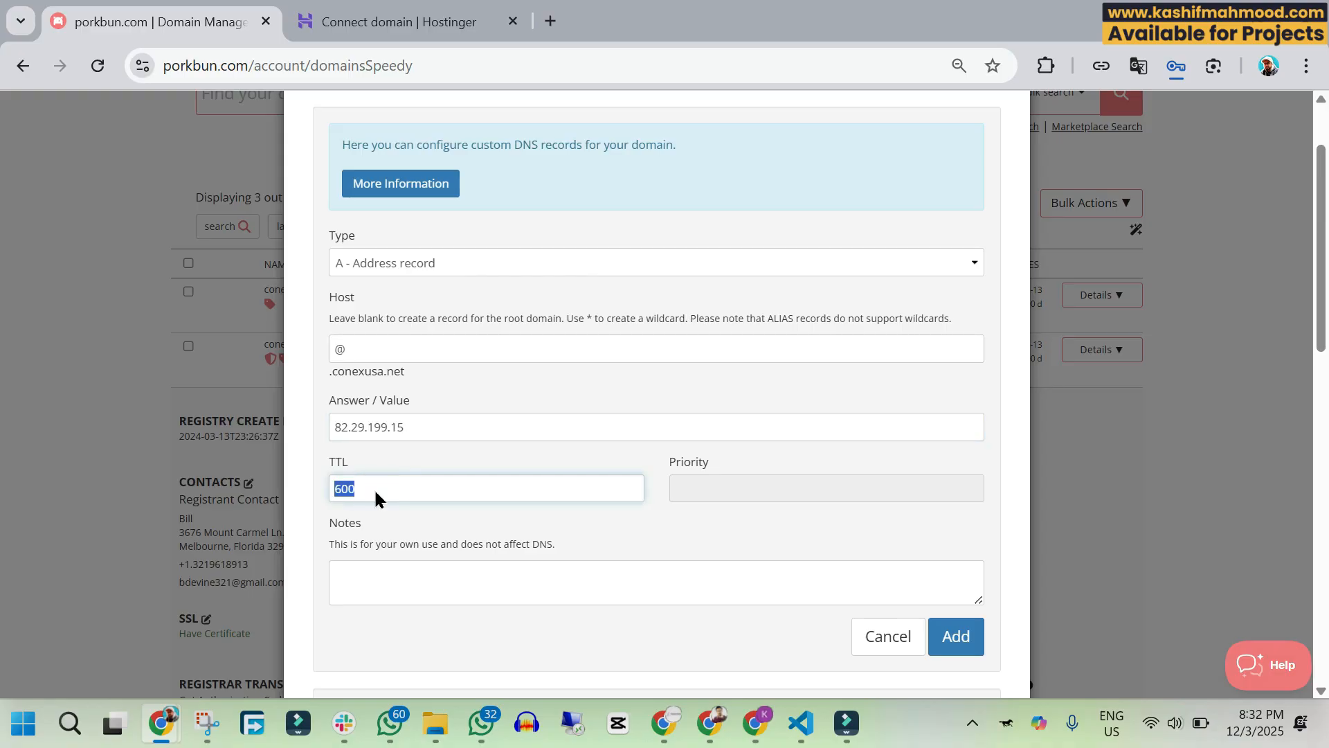
right_click(374, 489)
click(434, 326)
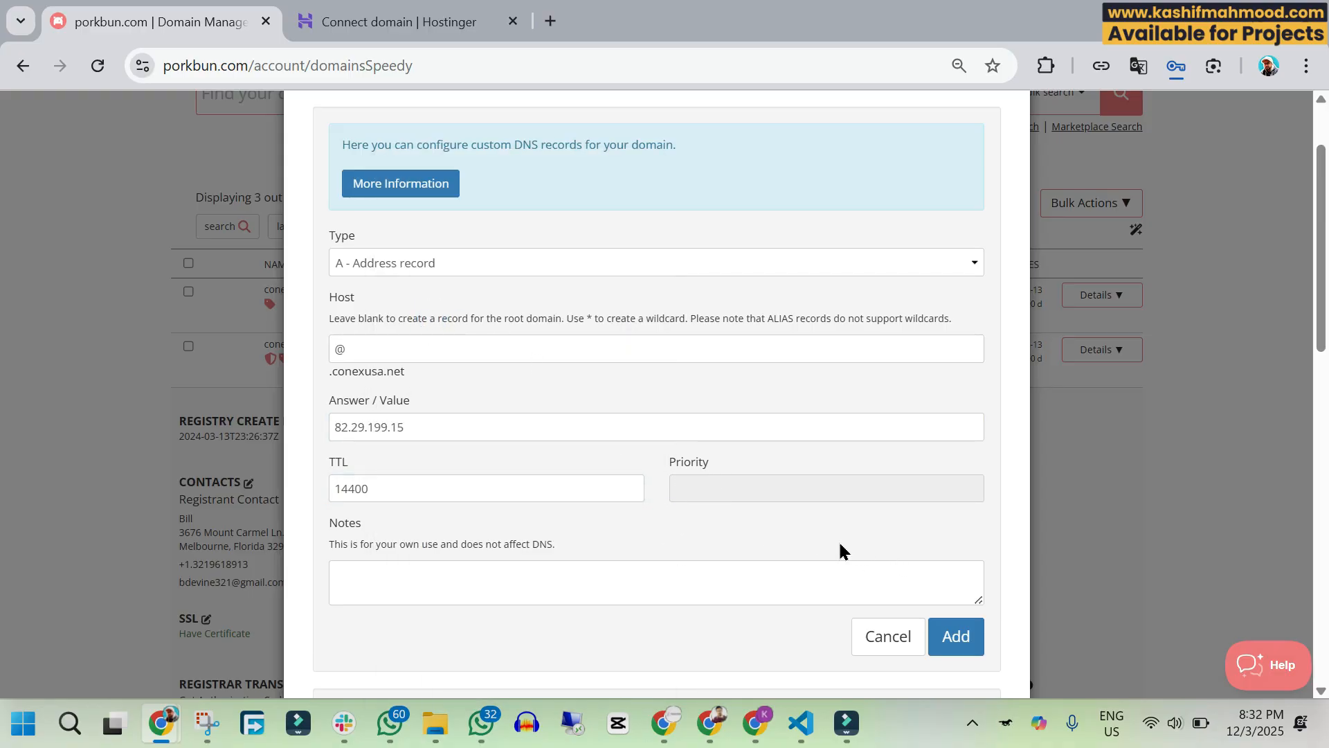
Step: Recheck Hostinger's A record instructions, add the @ record in Porkbun and check it among the current records
click(460, 36)
scroll(428, 279, up, 1)
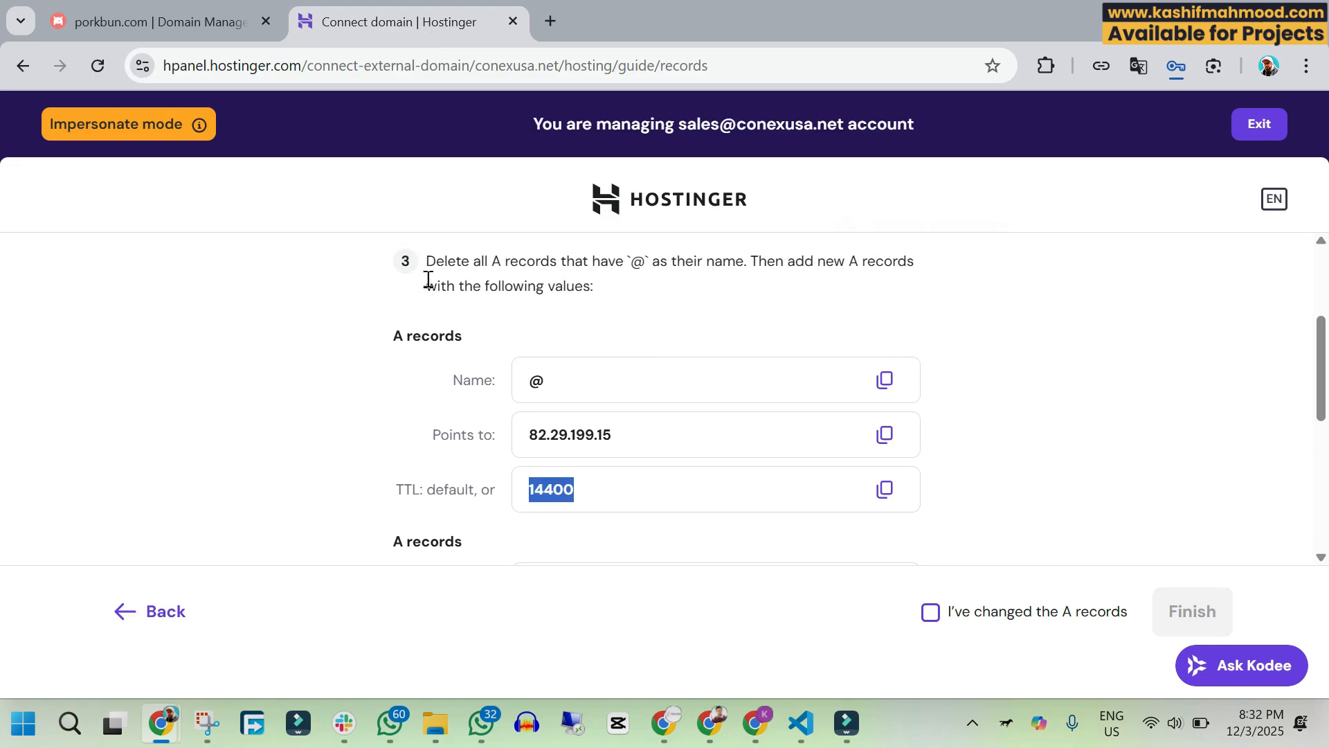
click(171, 24)
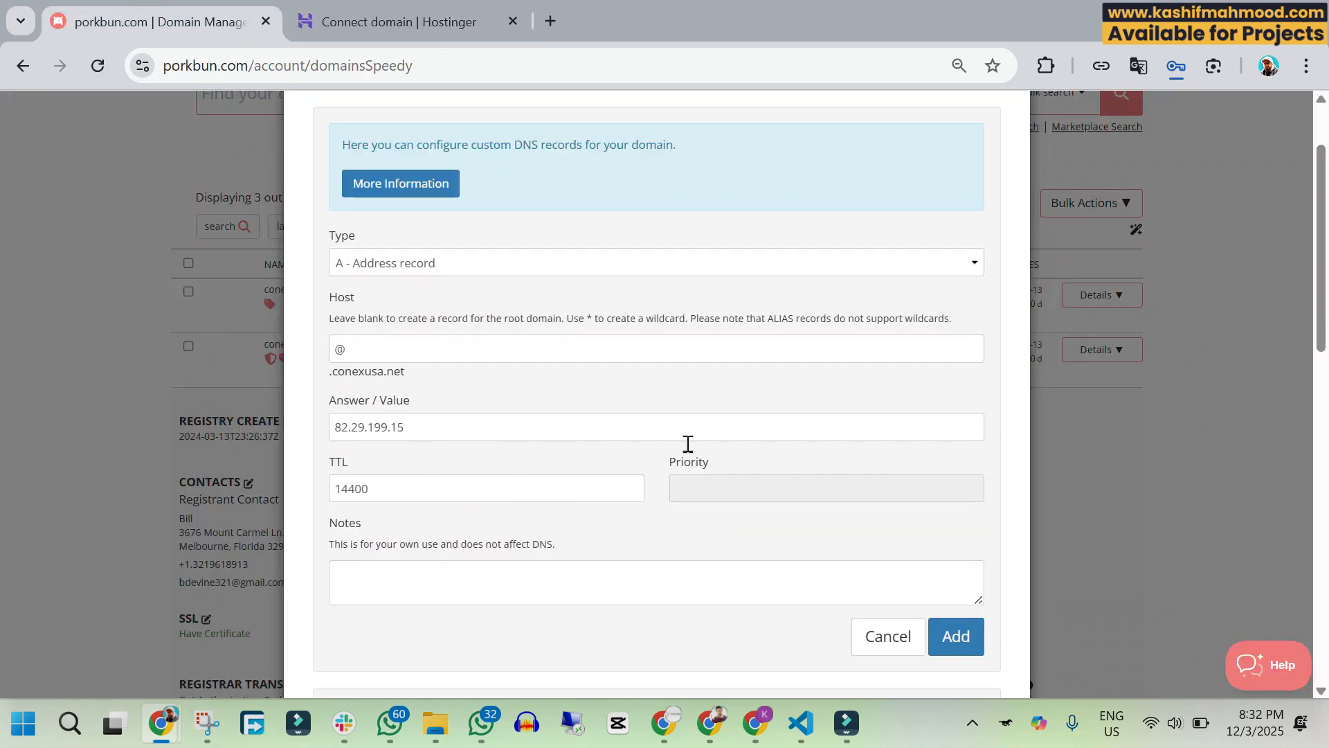
click(953, 647)
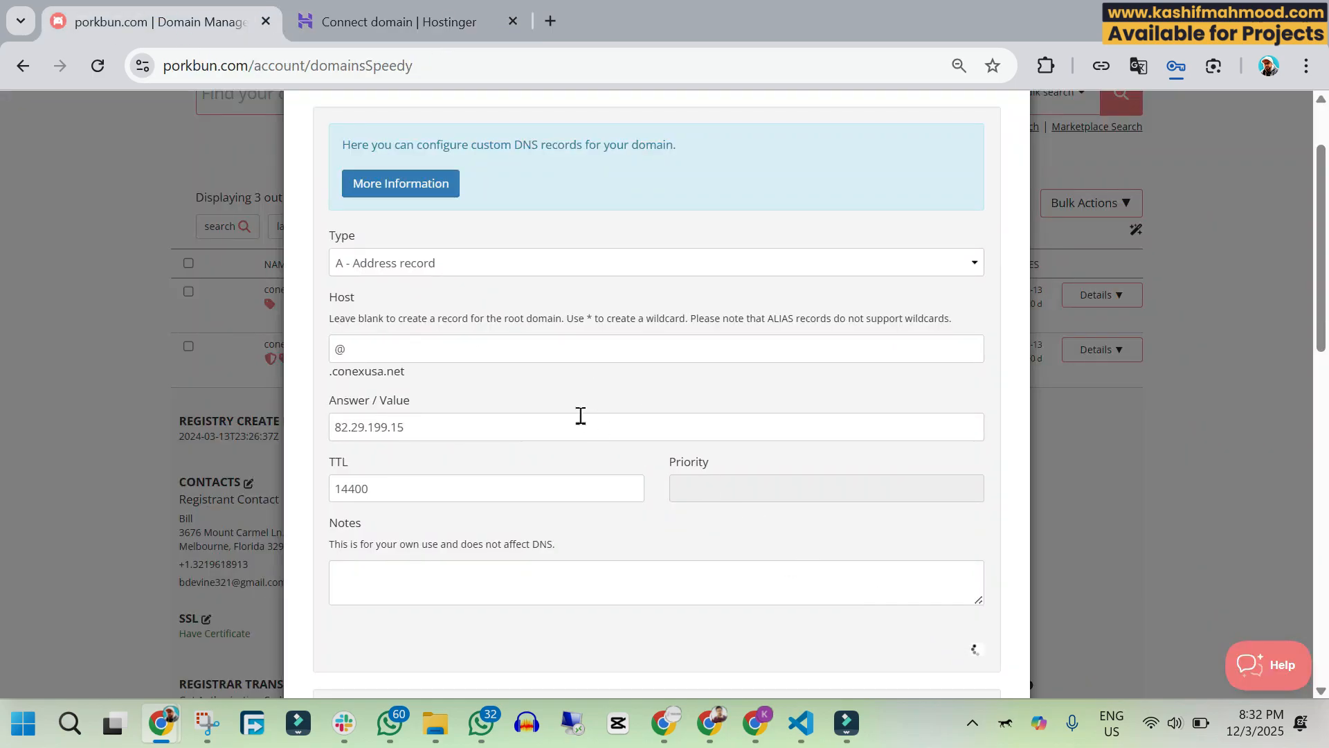
scroll(428, 388, up, 1)
scroll(428, 388, down, 4)
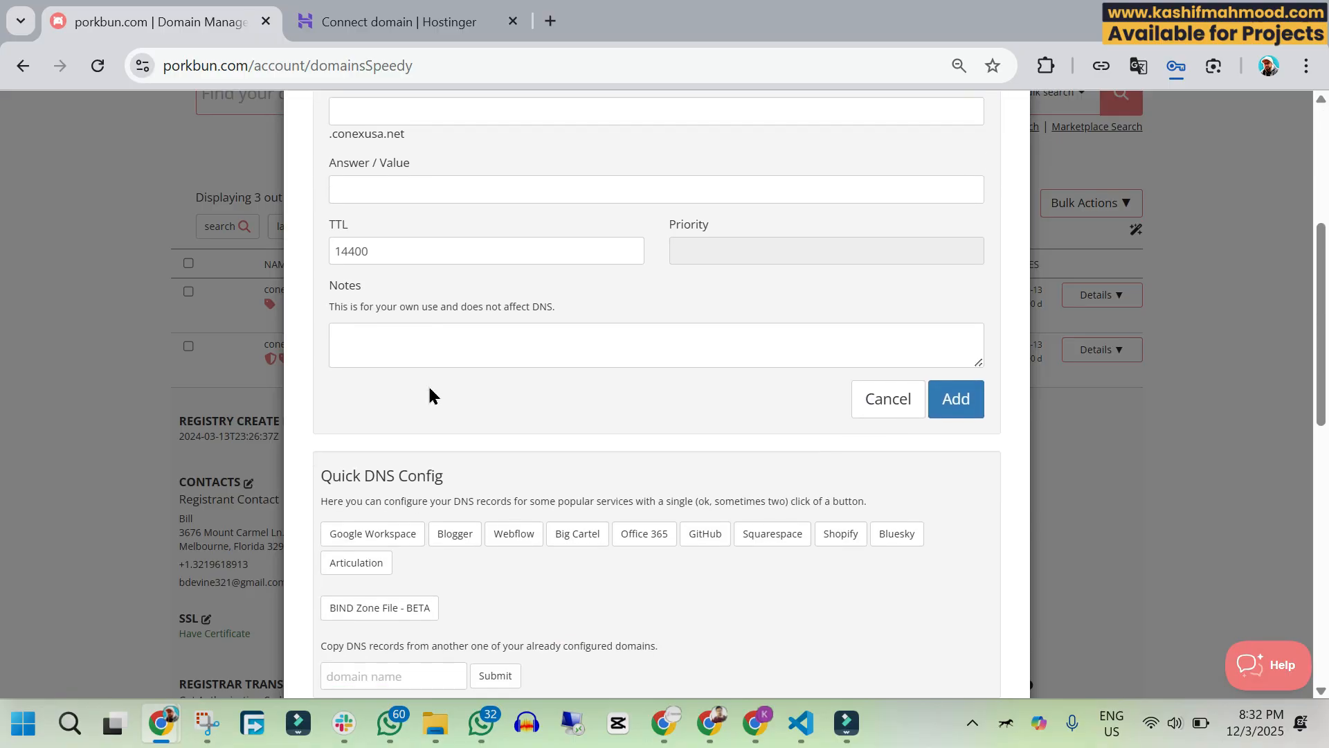
scroll(429, 389, down, 6)
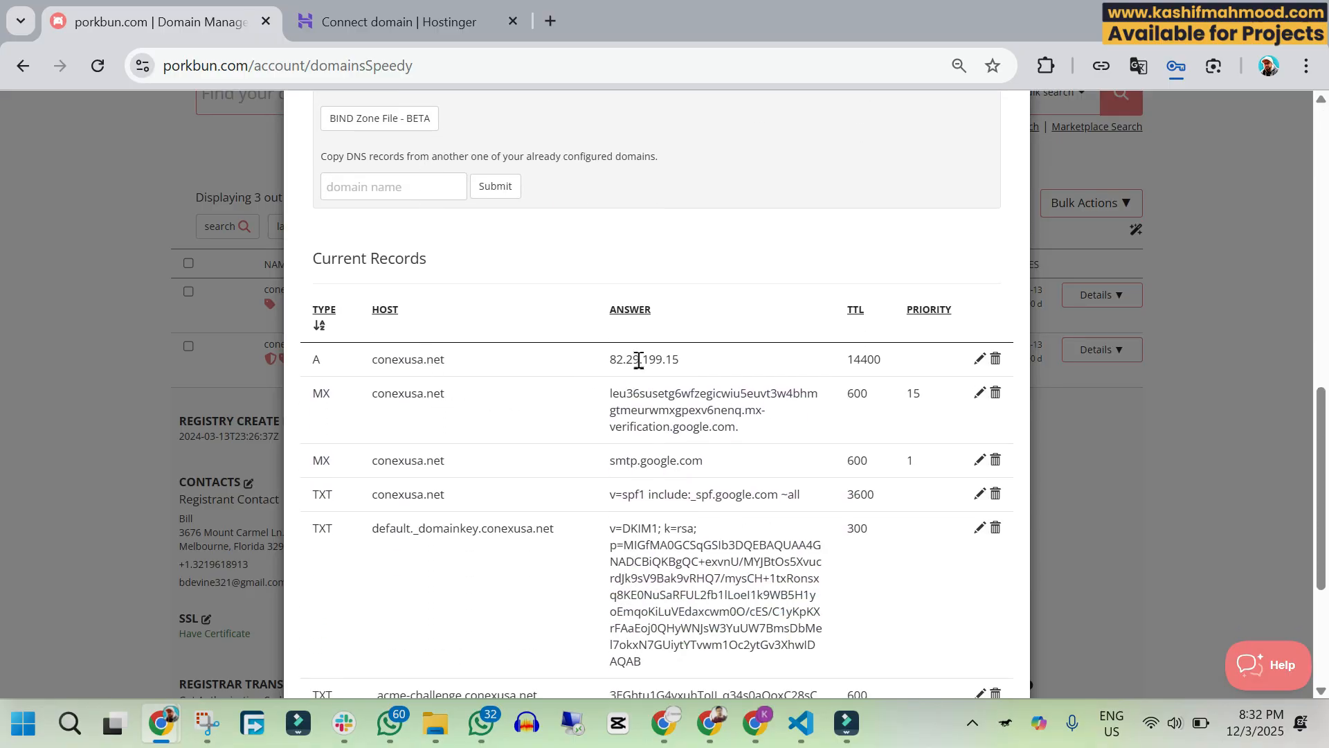
Step: Copy the name www from Hostinger's second A record and paste it as the host of another Porkbun A record
scroll(475, 339, up, 10)
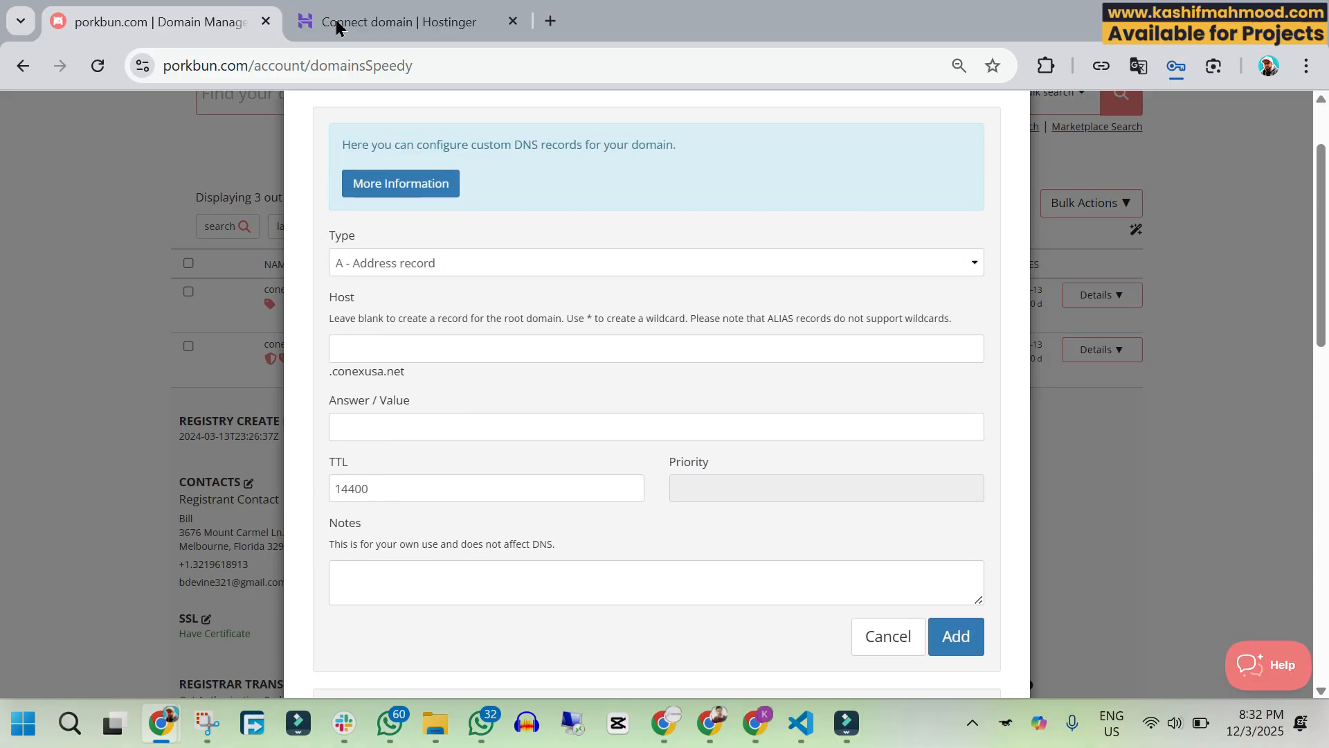
click(335, 20)
scroll(496, 332, down, 3)
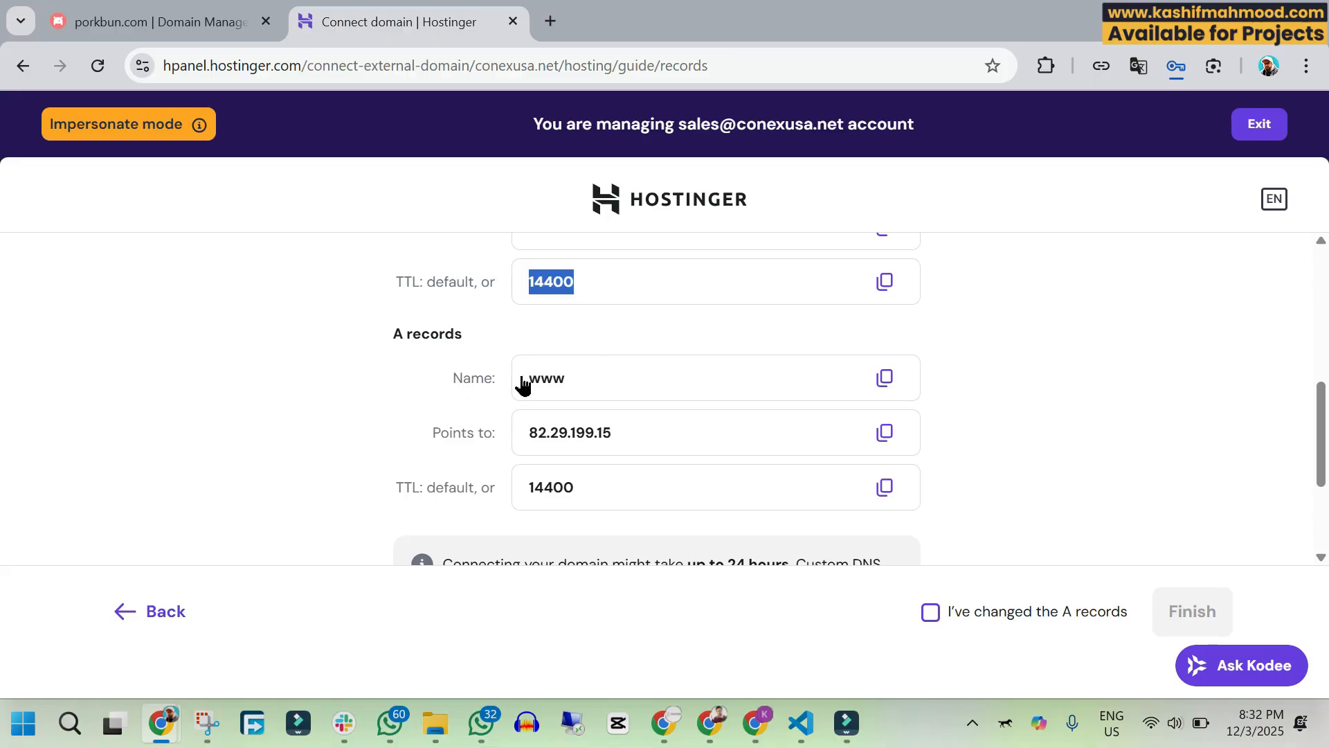
drag(521, 378, 564, 380)
key(ctrl+c)
right_click(550, 392)
click(593, 449)
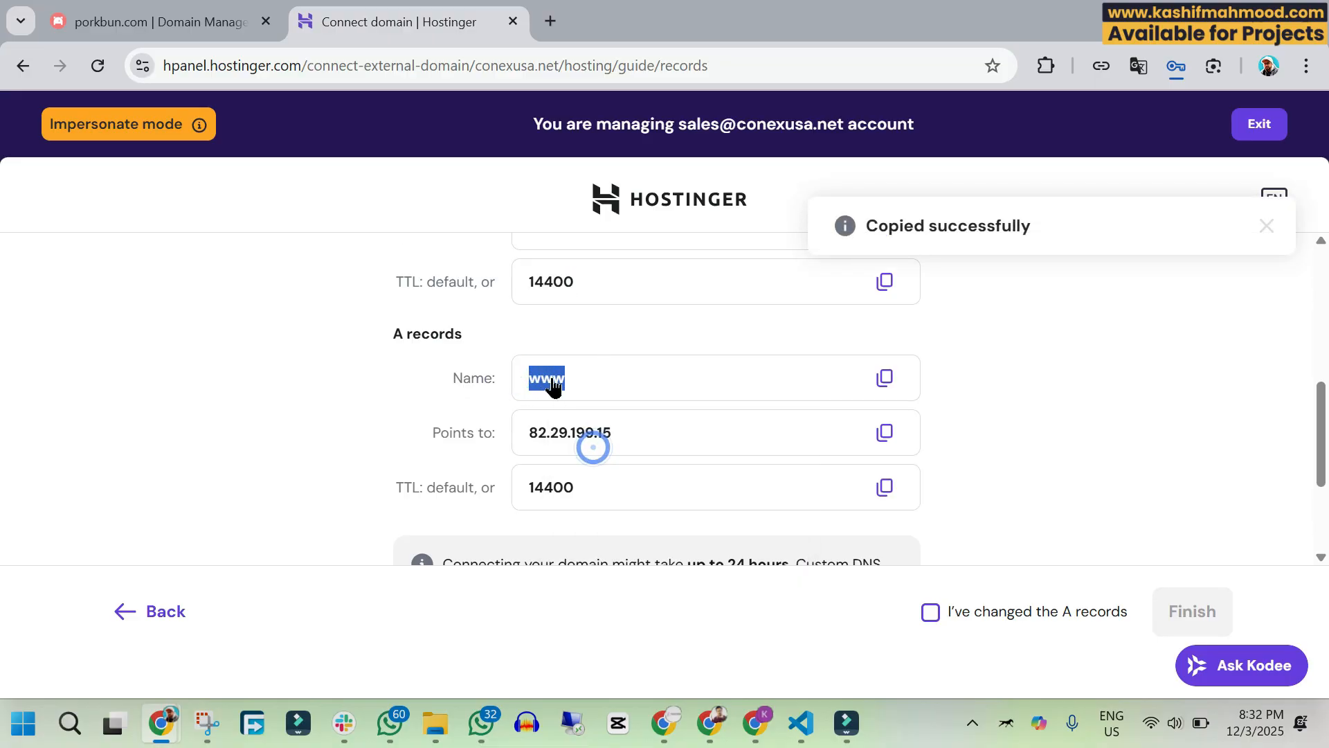
click(154, 19)
right_click(385, 357)
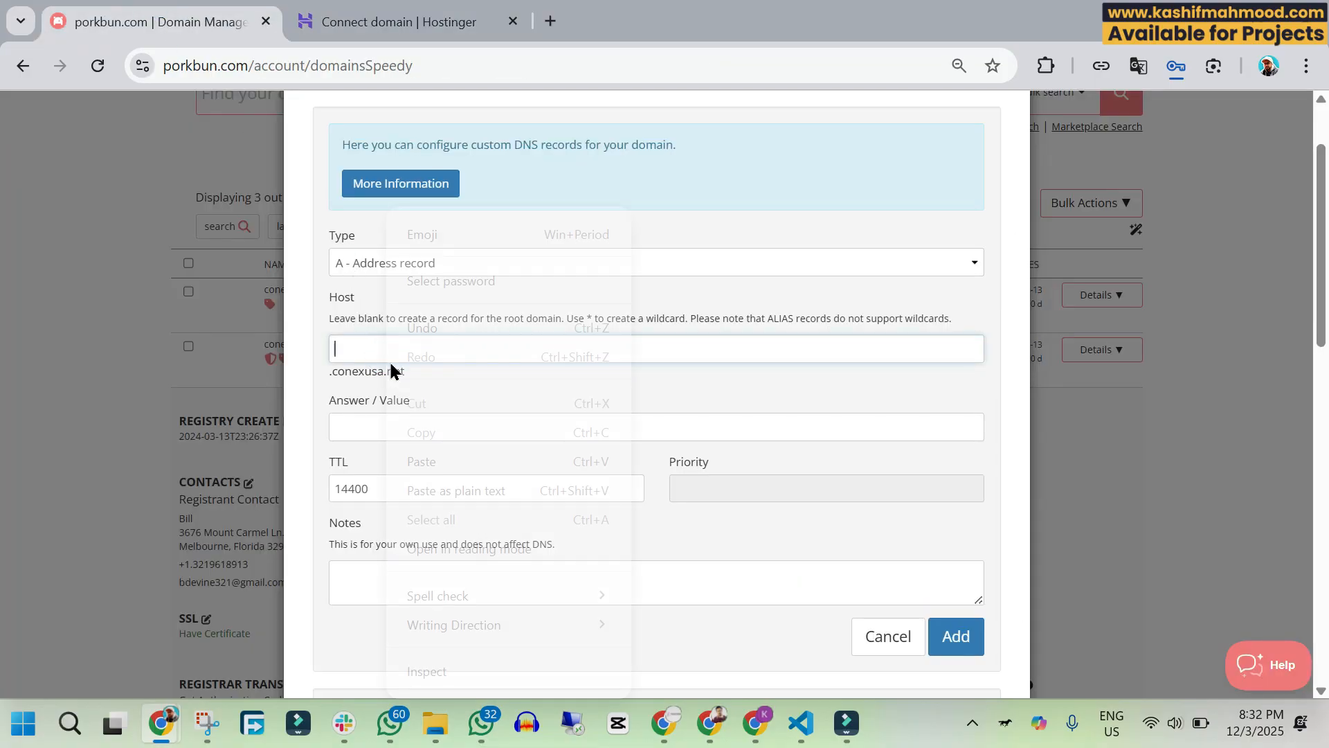
click(448, 464)
Step: Copy the second A record's target 82.29.199.15 from Hostinger and paste it as the www record's answer in Porkbun
click(390, 10)
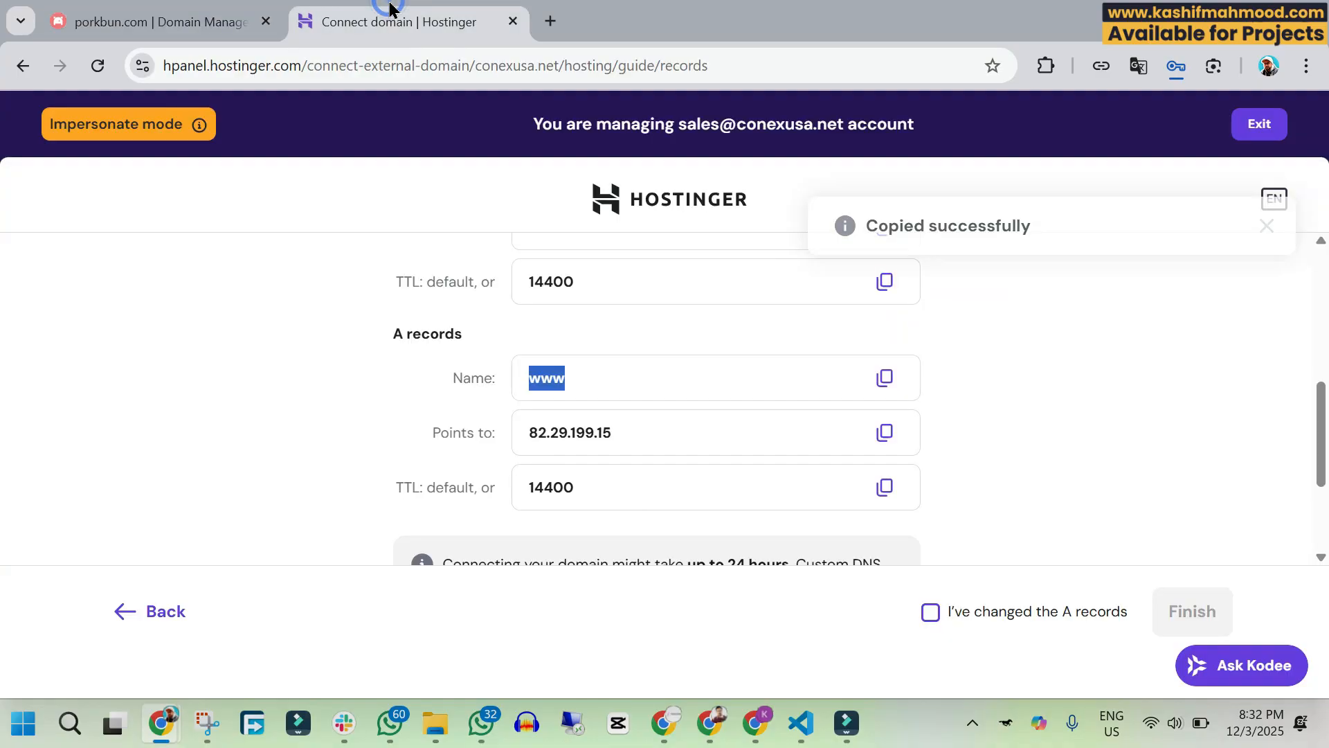
click(885, 432)
click(159, 20)
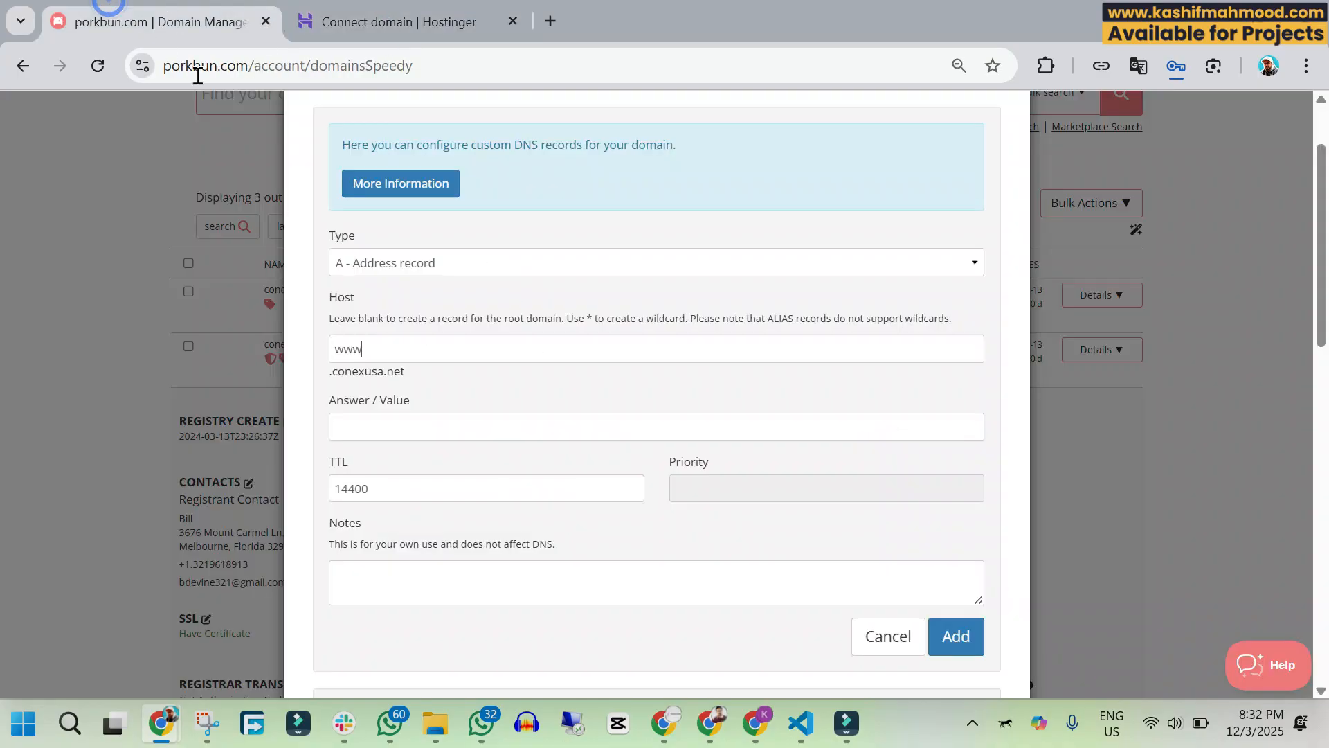
click(404, 425)
right_click(403, 425)
click(461, 461)
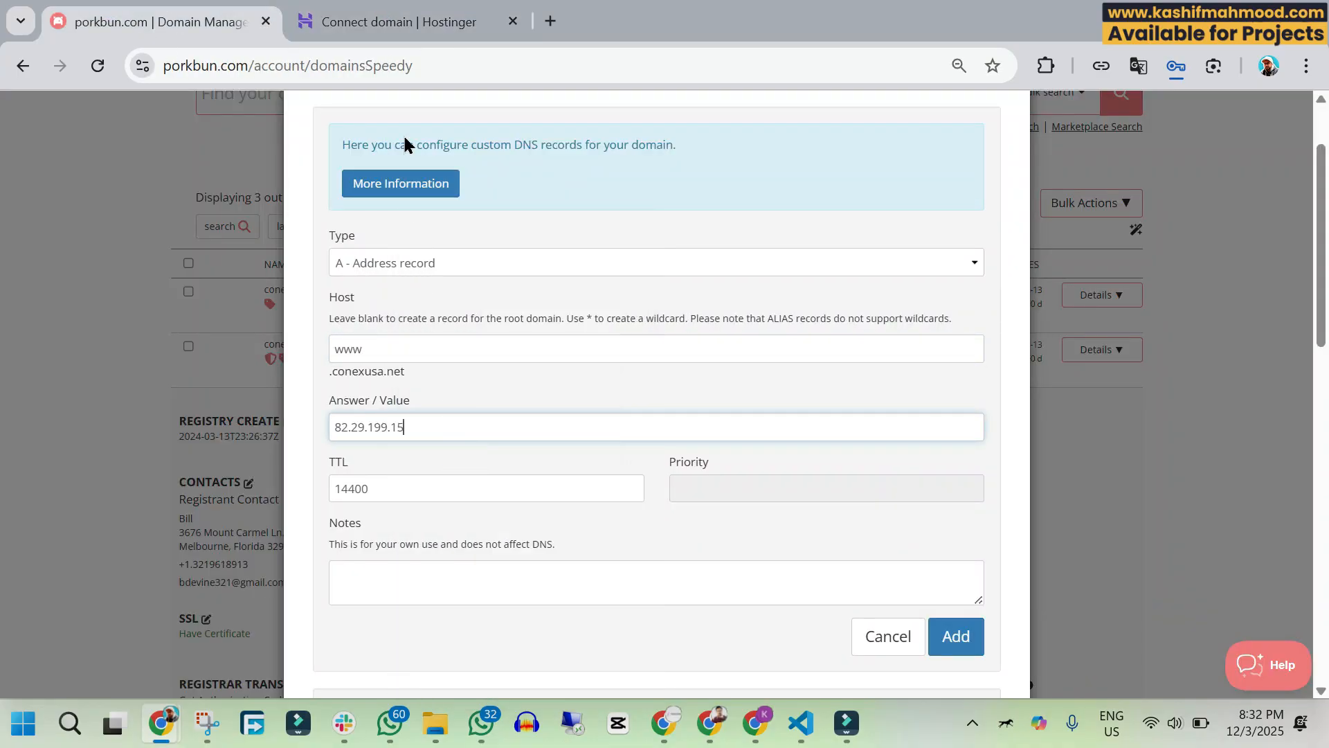
Step: Compare the www record's entries with Hostinger's guide, add the record in Porkbun and check the current records
click(391, 17)
click(160, 21)
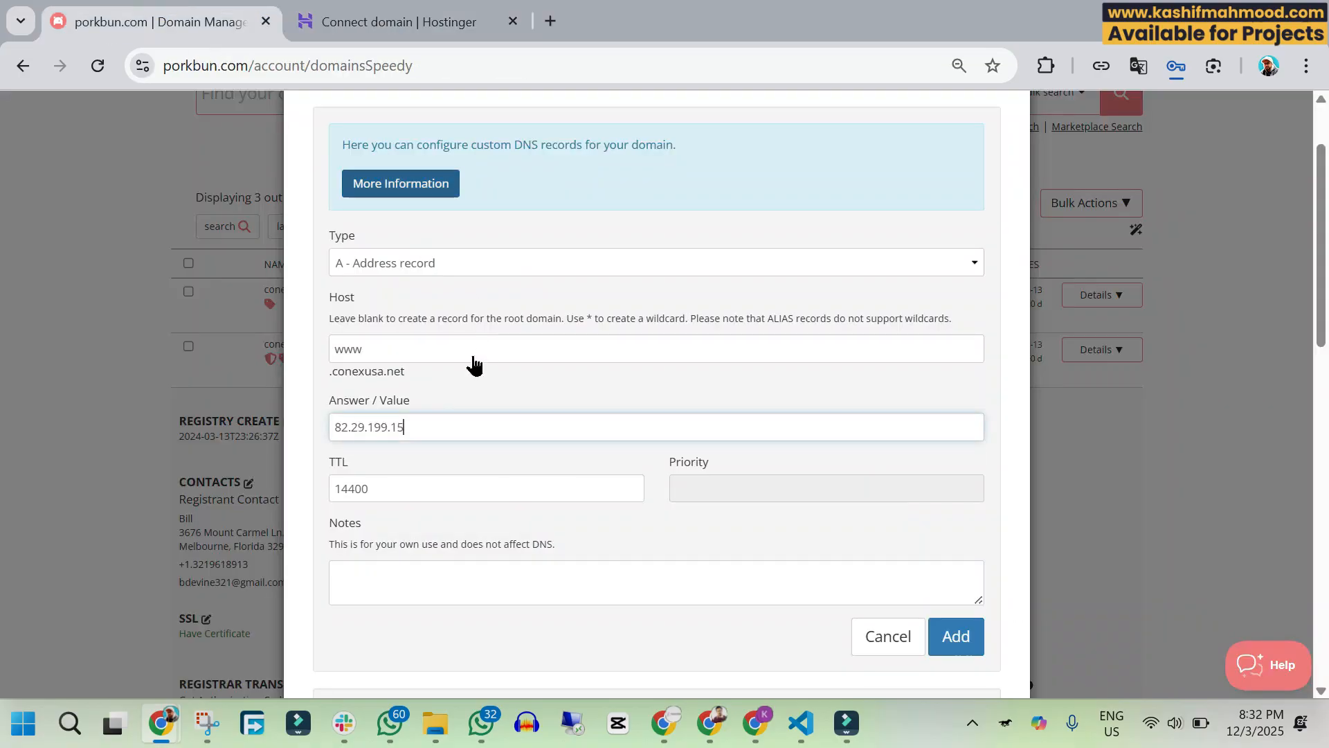
scroll(677, 533, down, 1)
click(968, 544)
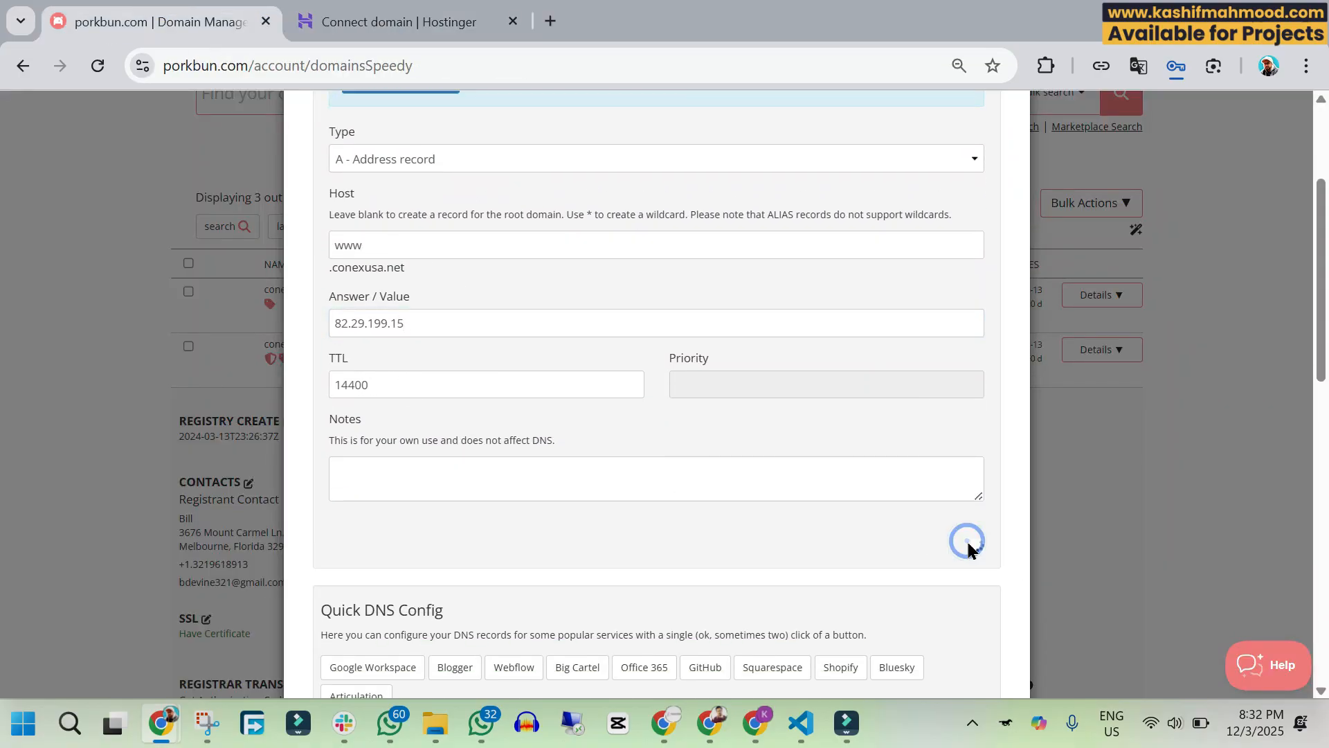
scroll(700, 529, down, 6)
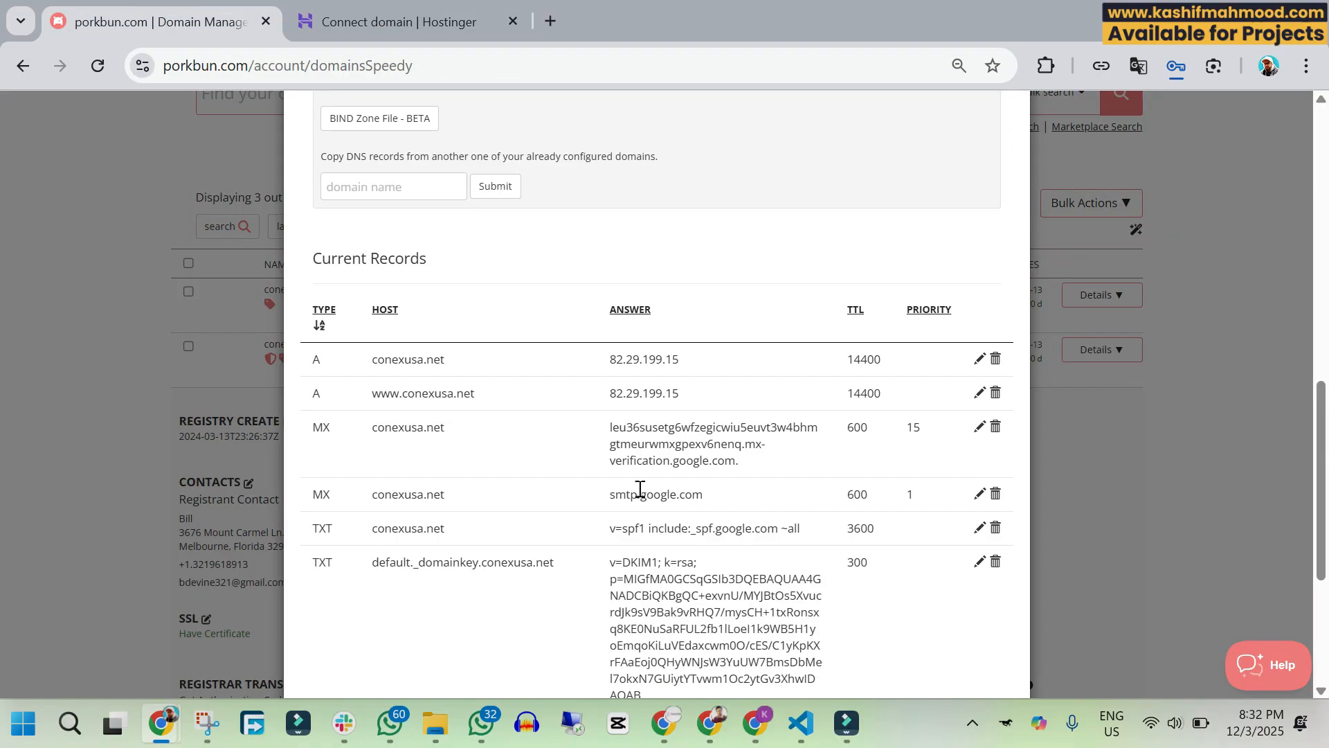
Step: Switch to Hostinger, confirm that the A records have been changed, finish the domain connection and dismiss the notice
click(409, 21)
scroll(1079, 508, down, 1)
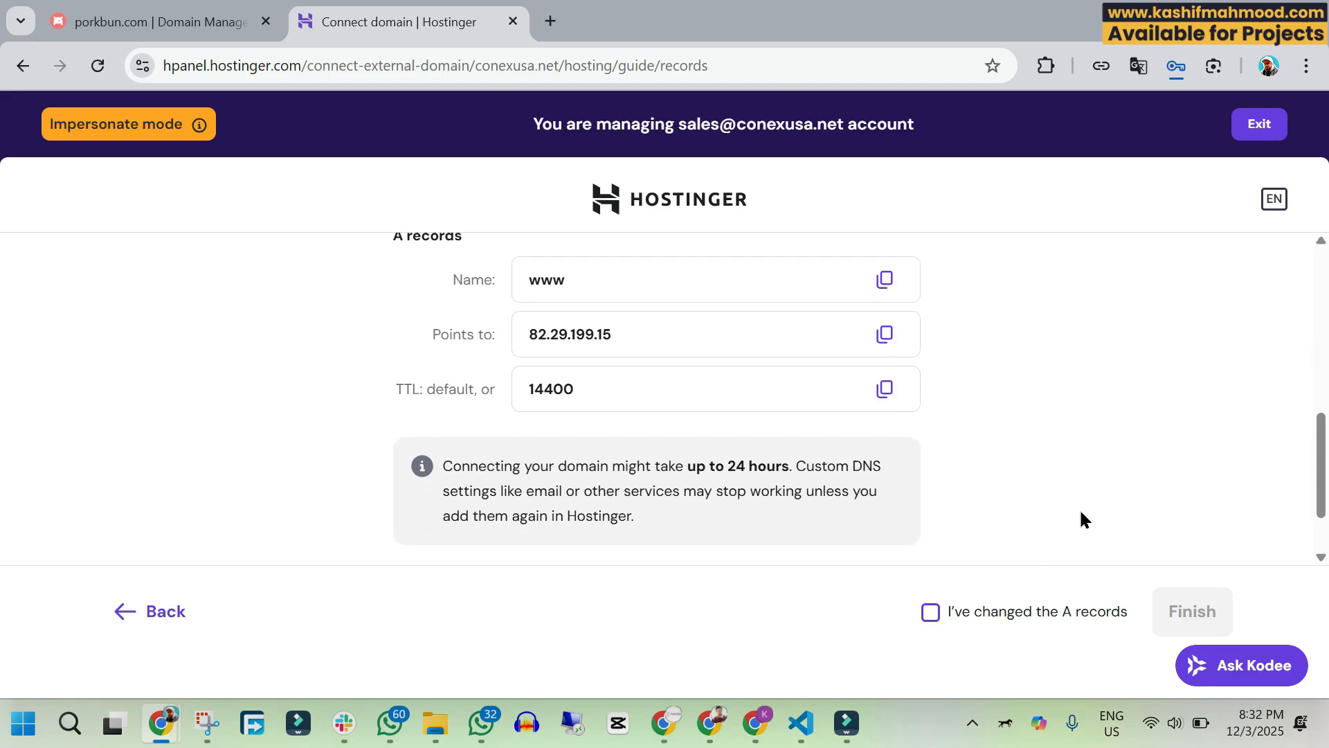
click(931, 614)
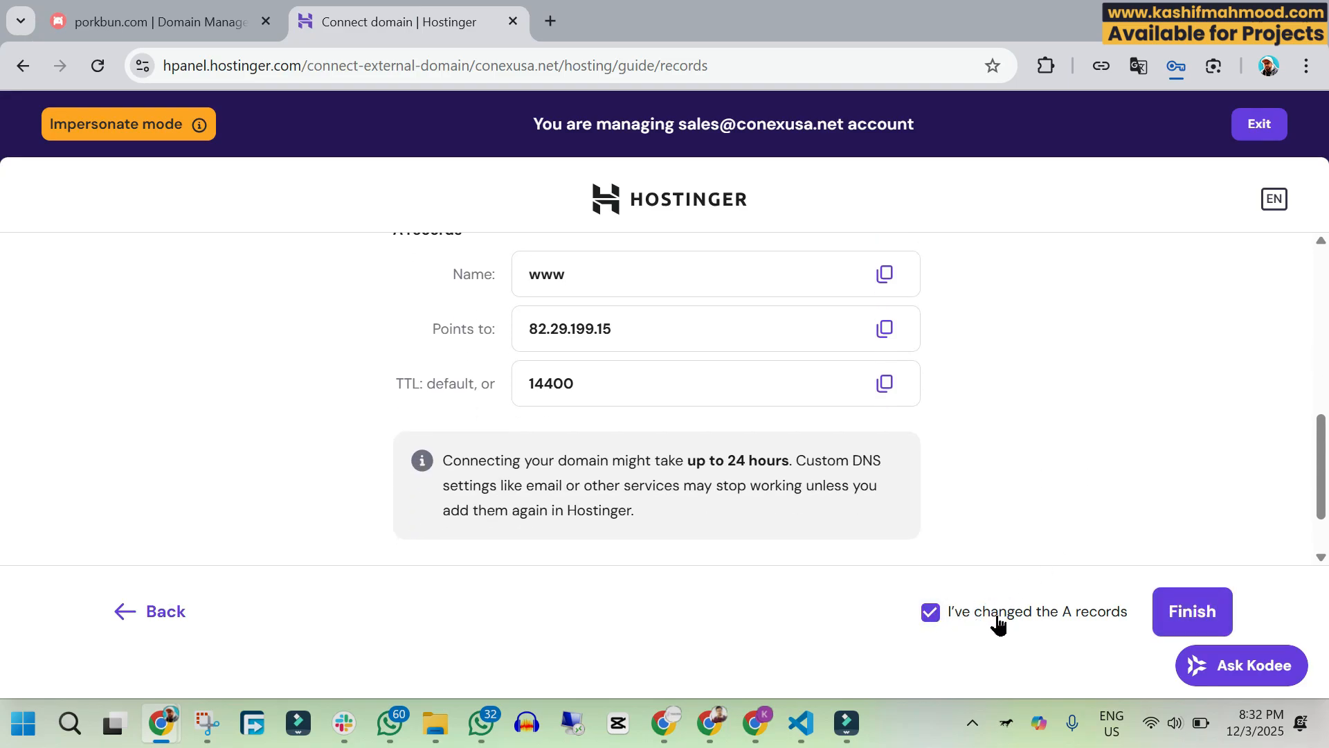
click(1215, 626)
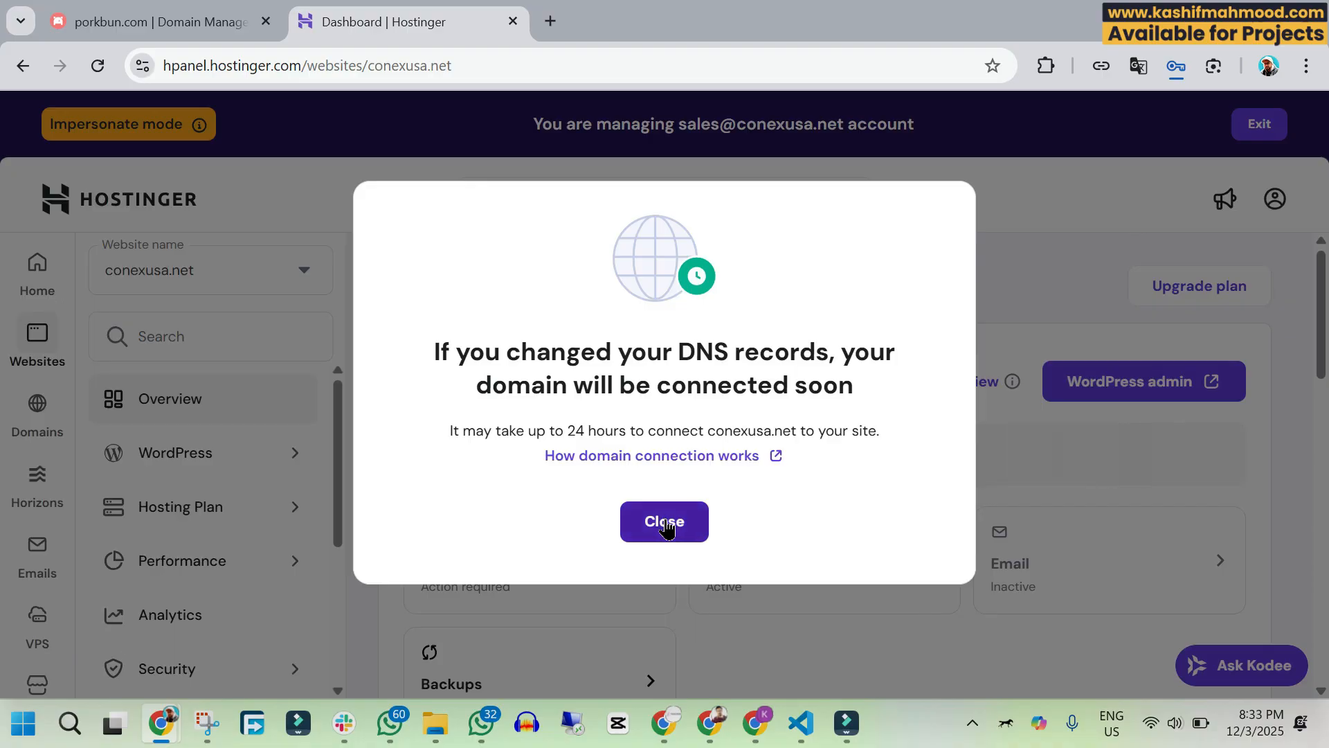
drag(443, 435, 876, 434)
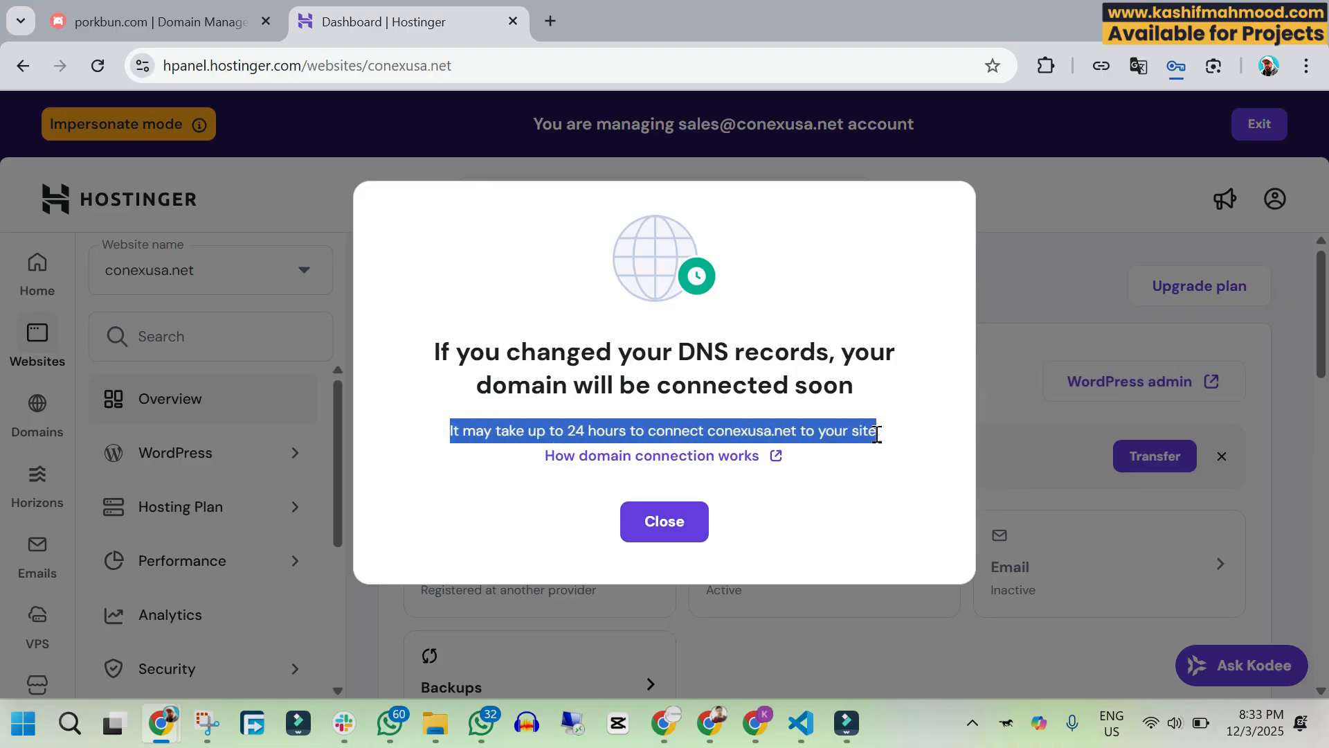
click(665, 522)
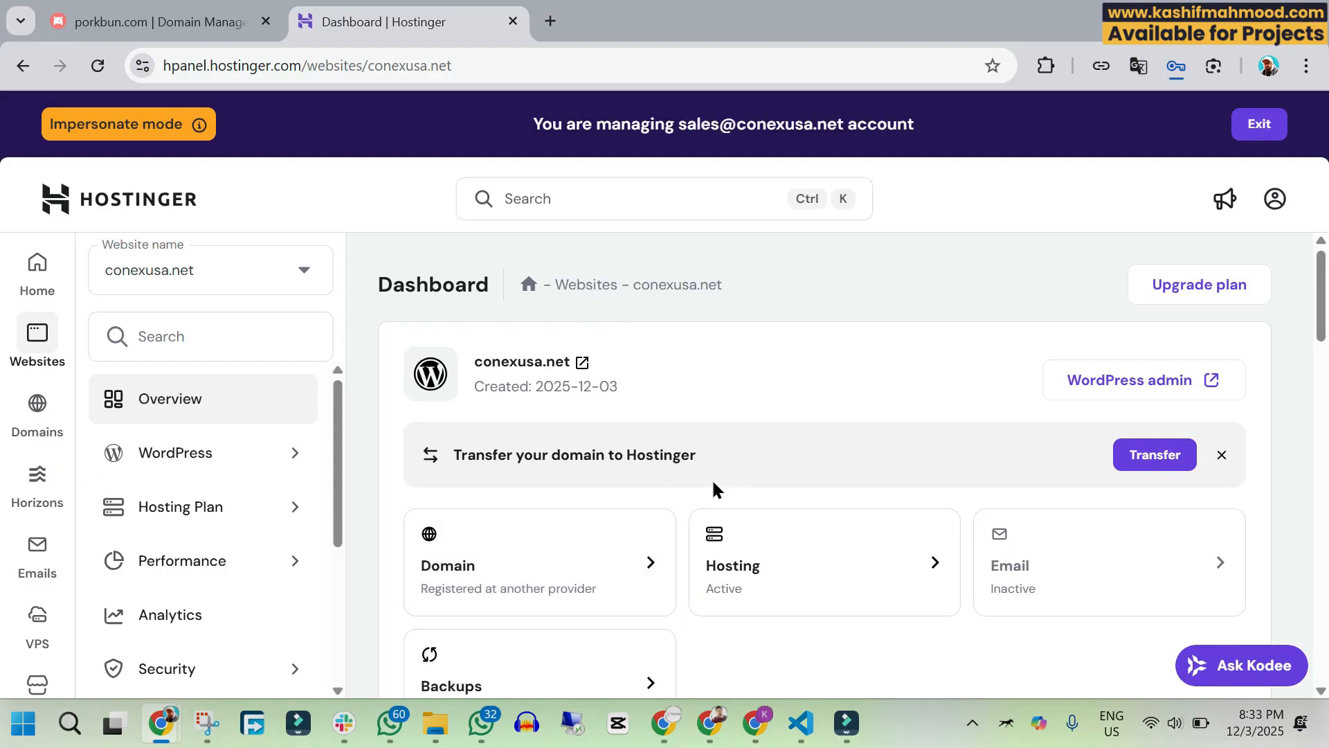
scroll(712, 484, down, 3)
scroll(712, 485, up, 2)
scroll(712, 488, down, 3)
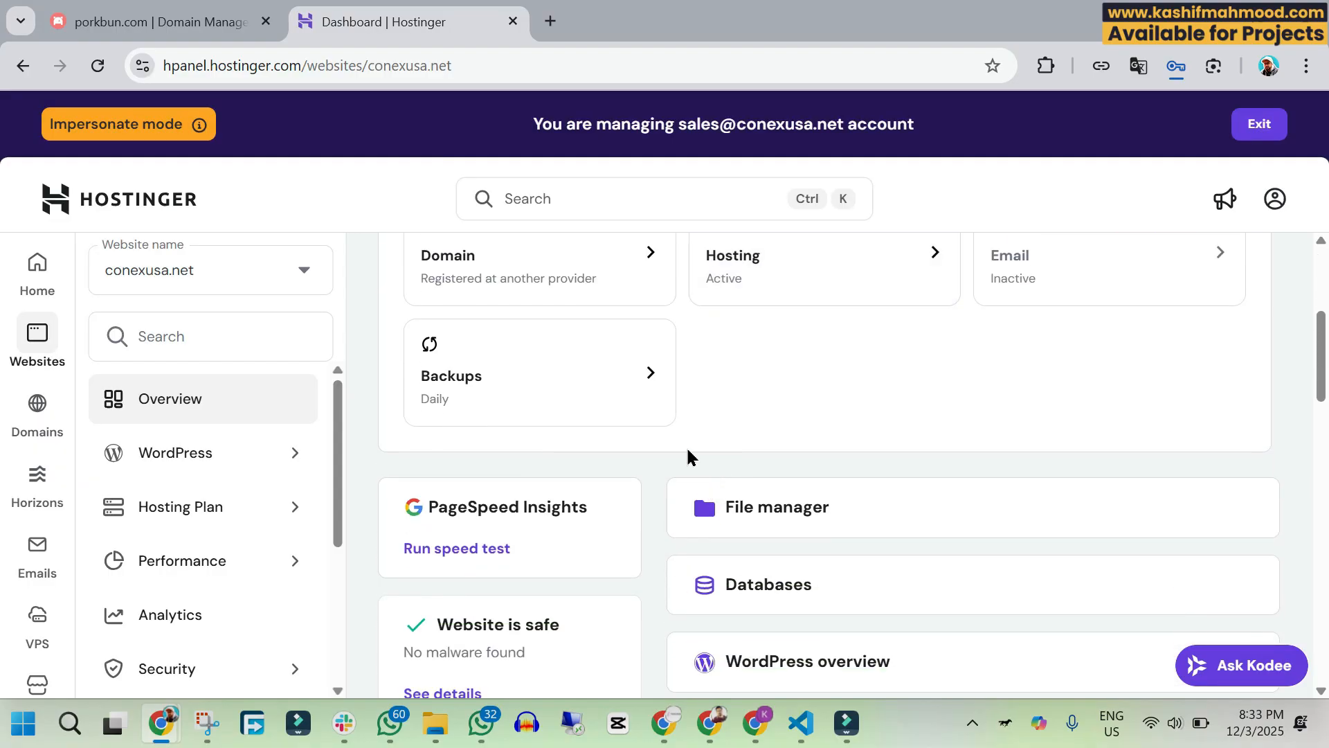
scroll(688, 457, down, 2)
scroll(663, 468, down, 5)
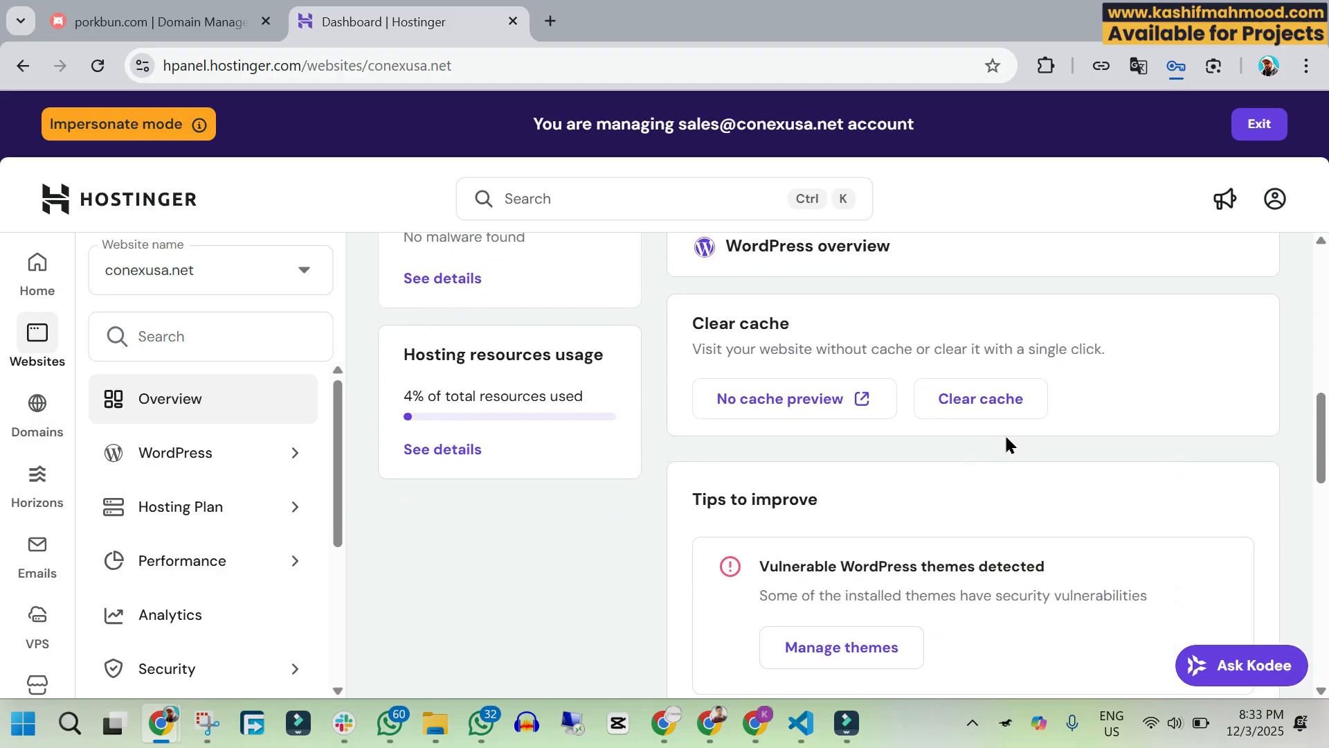
Step: Clear the website's cache in Hostinger, open the no-cache preview of conexusa.net and check whether the site loads
click(982, 396)
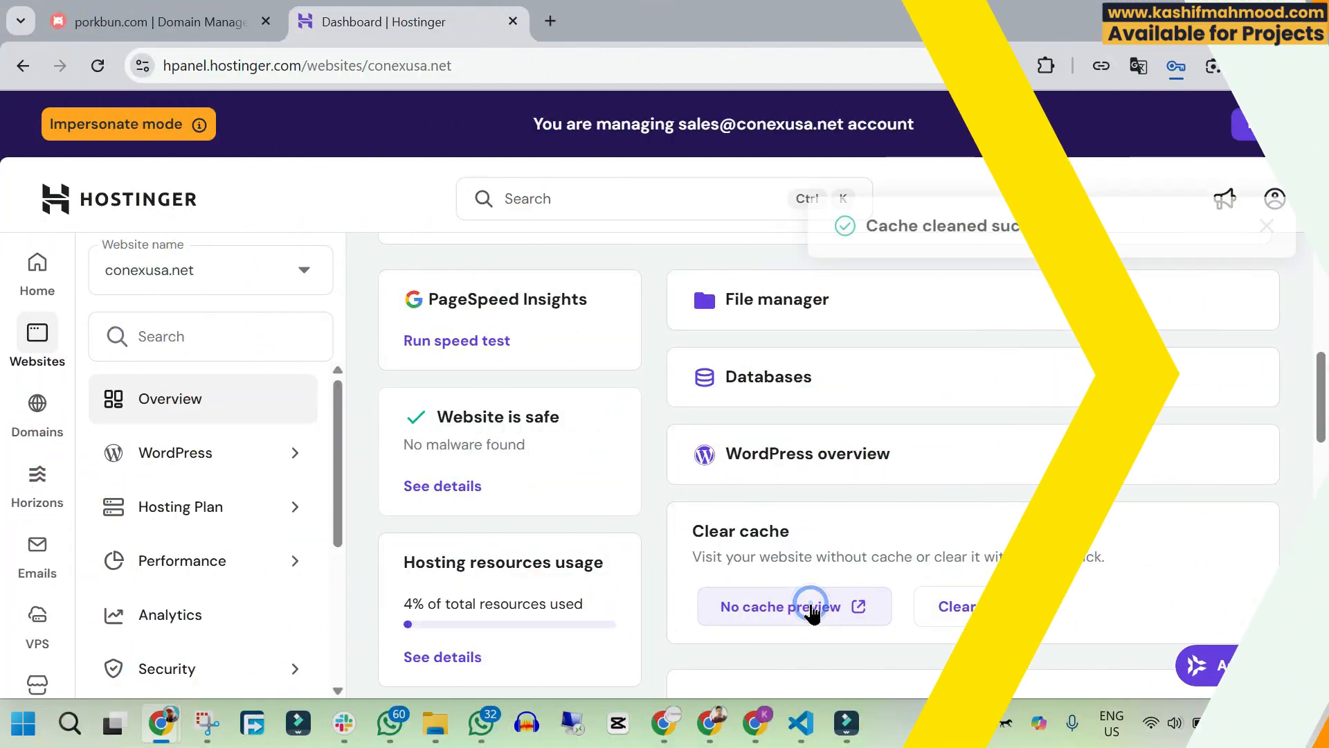
click(801, 688)
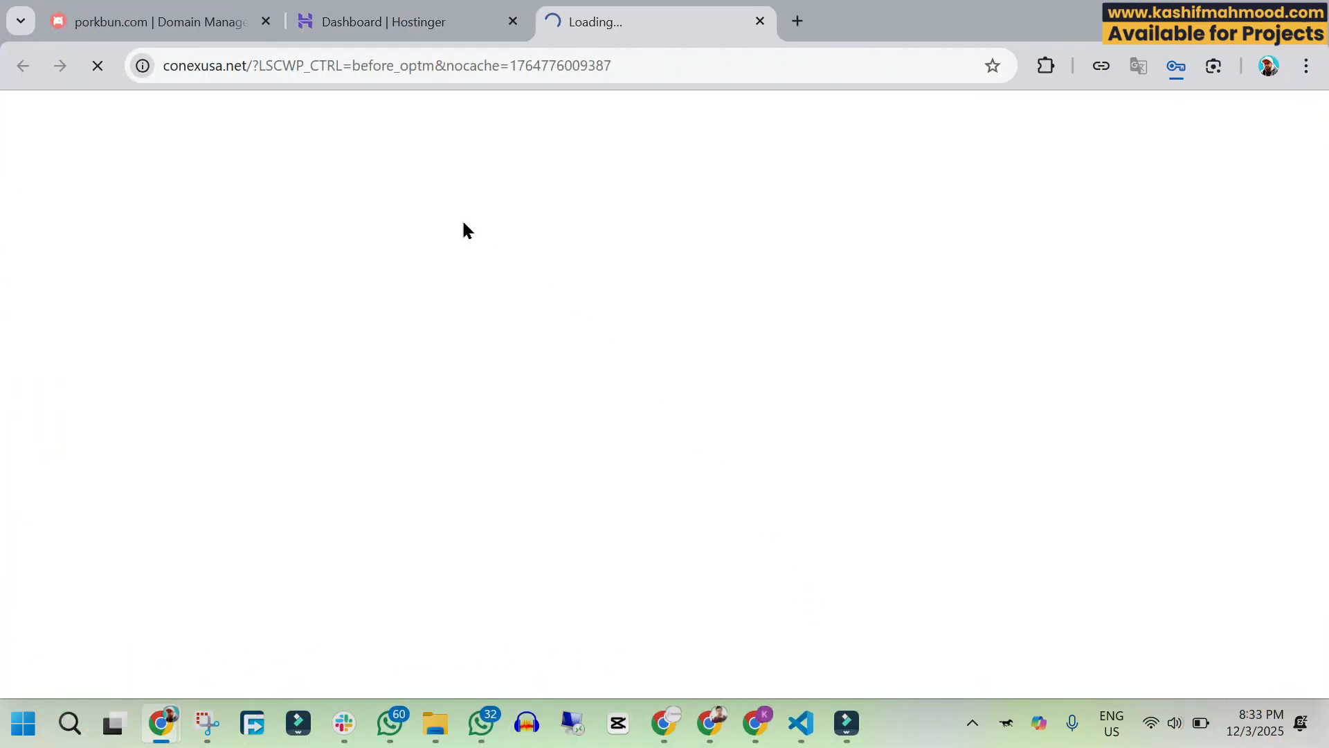
click(404, 17)
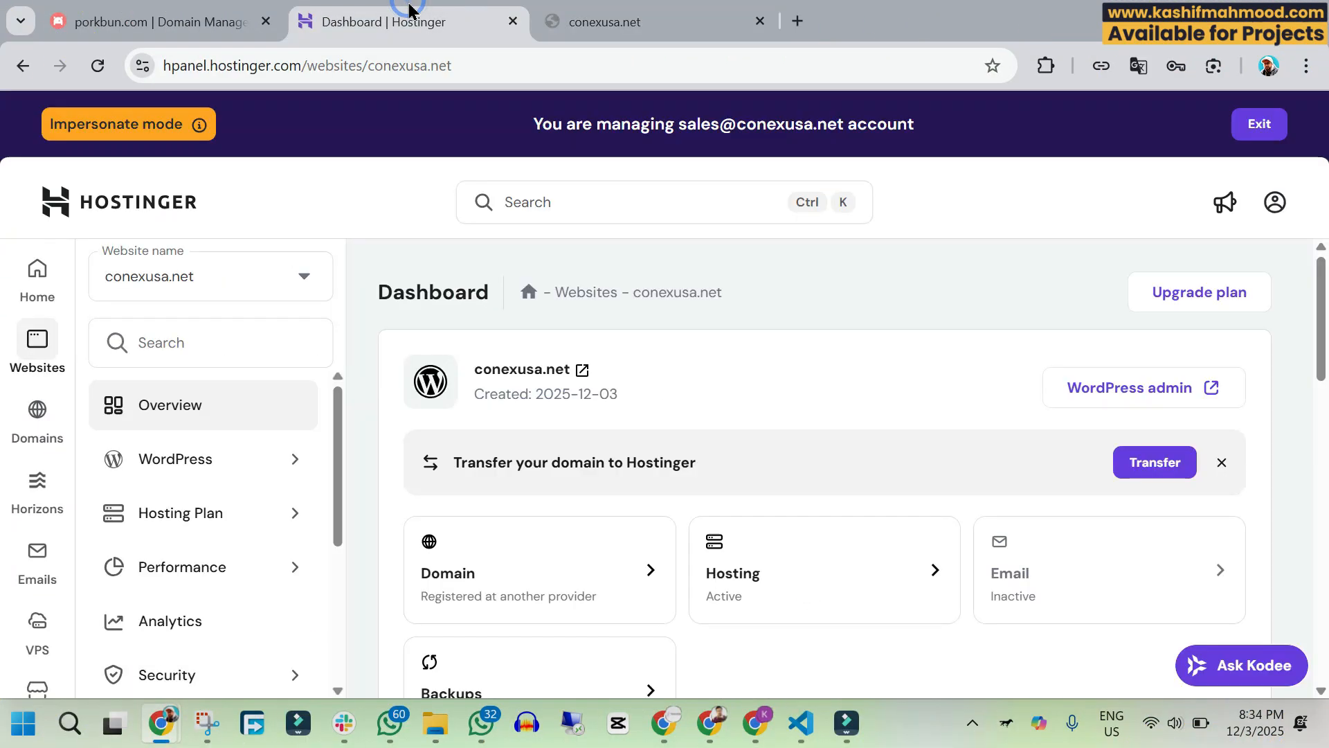
key(ctrl+Tab)
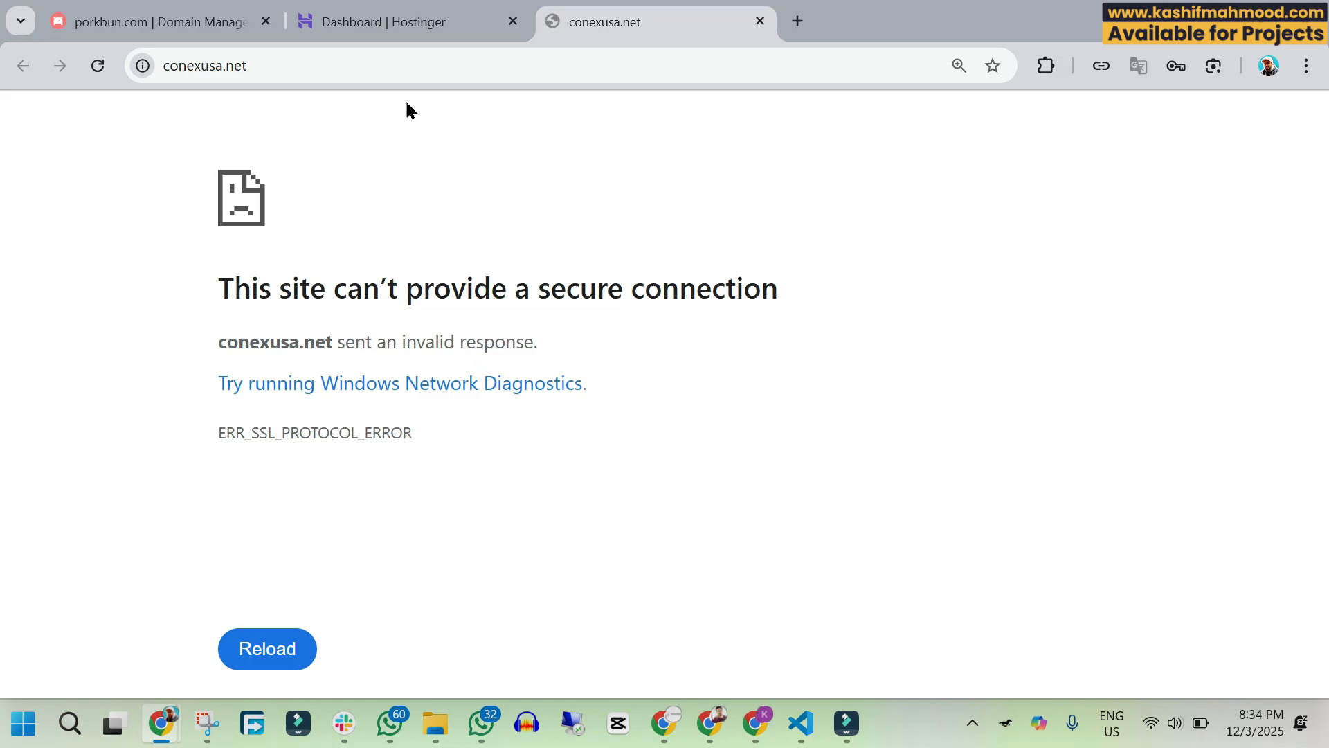
Step: Return to Hostinger, open the SSL page in conexusa.net's security settings and check the certificate's installation status
click(389, 5)
scroll(178, 502, down, 1)
click(177, 488)
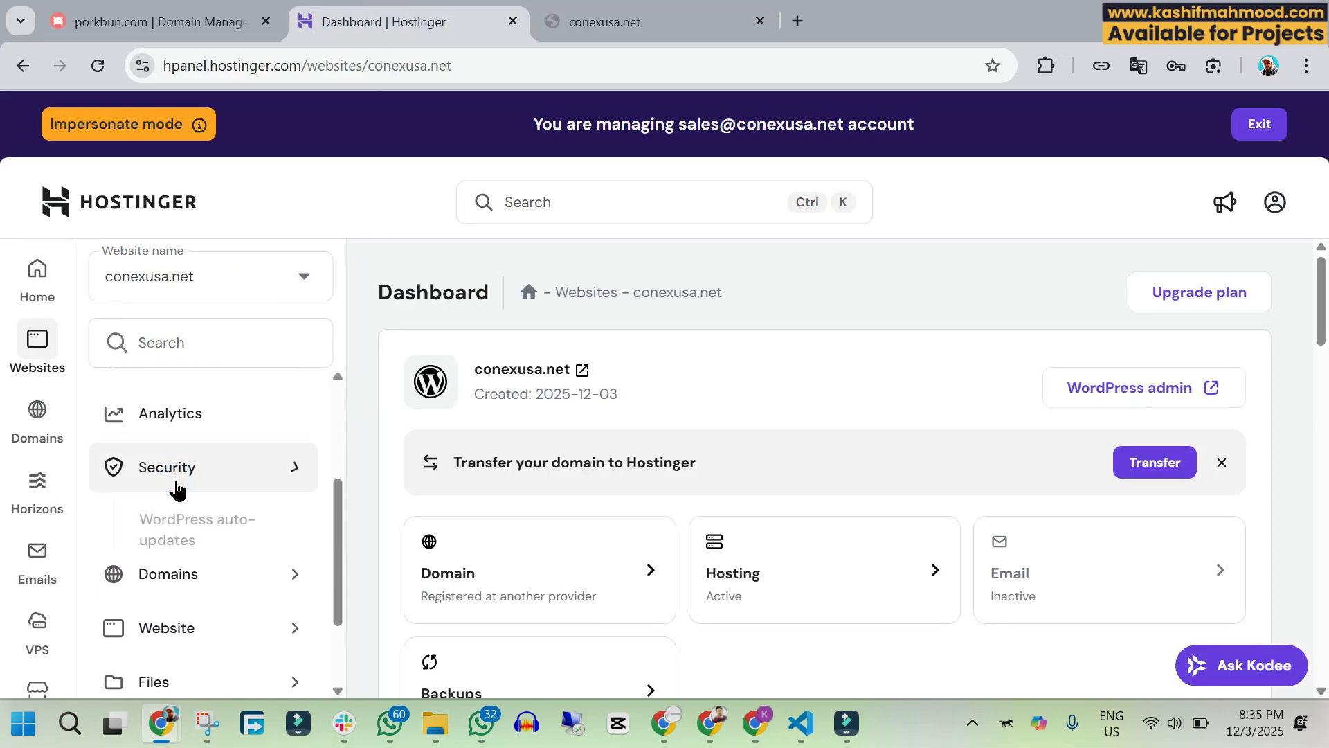
click(170, 644)
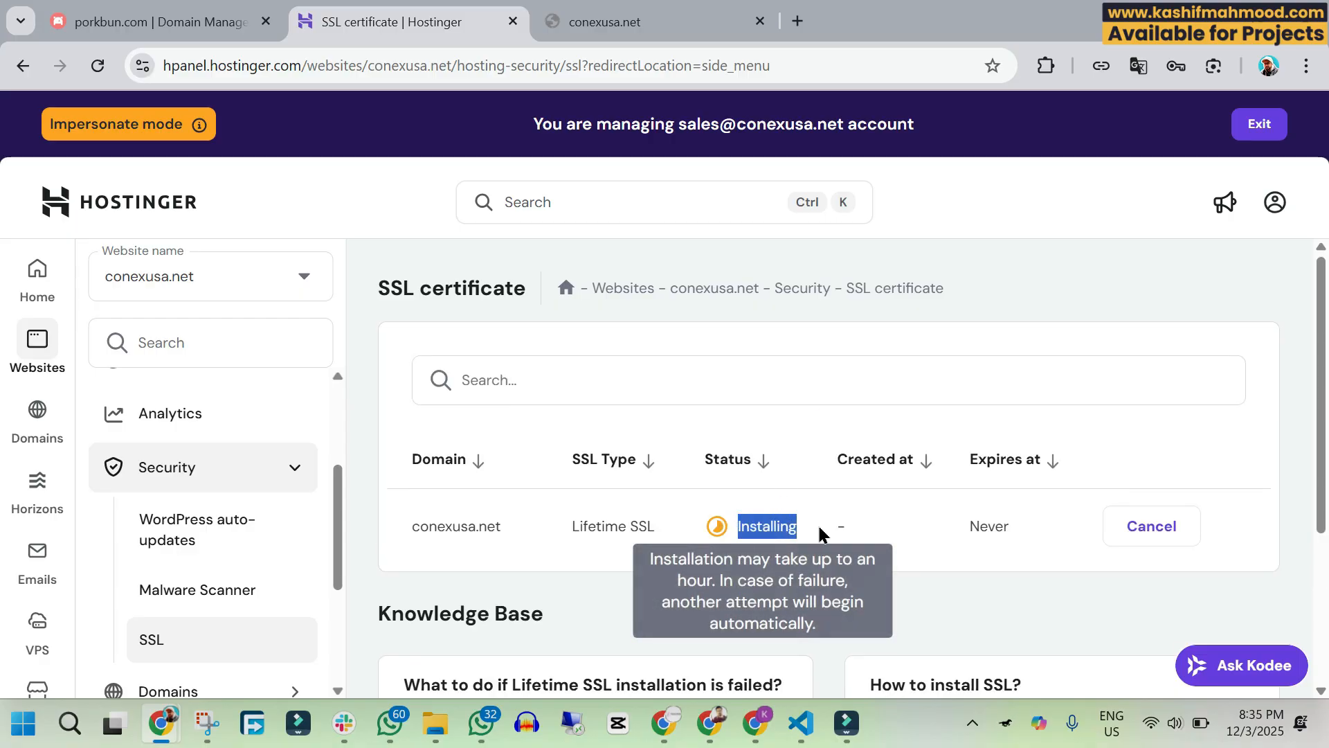
click(817, 520)
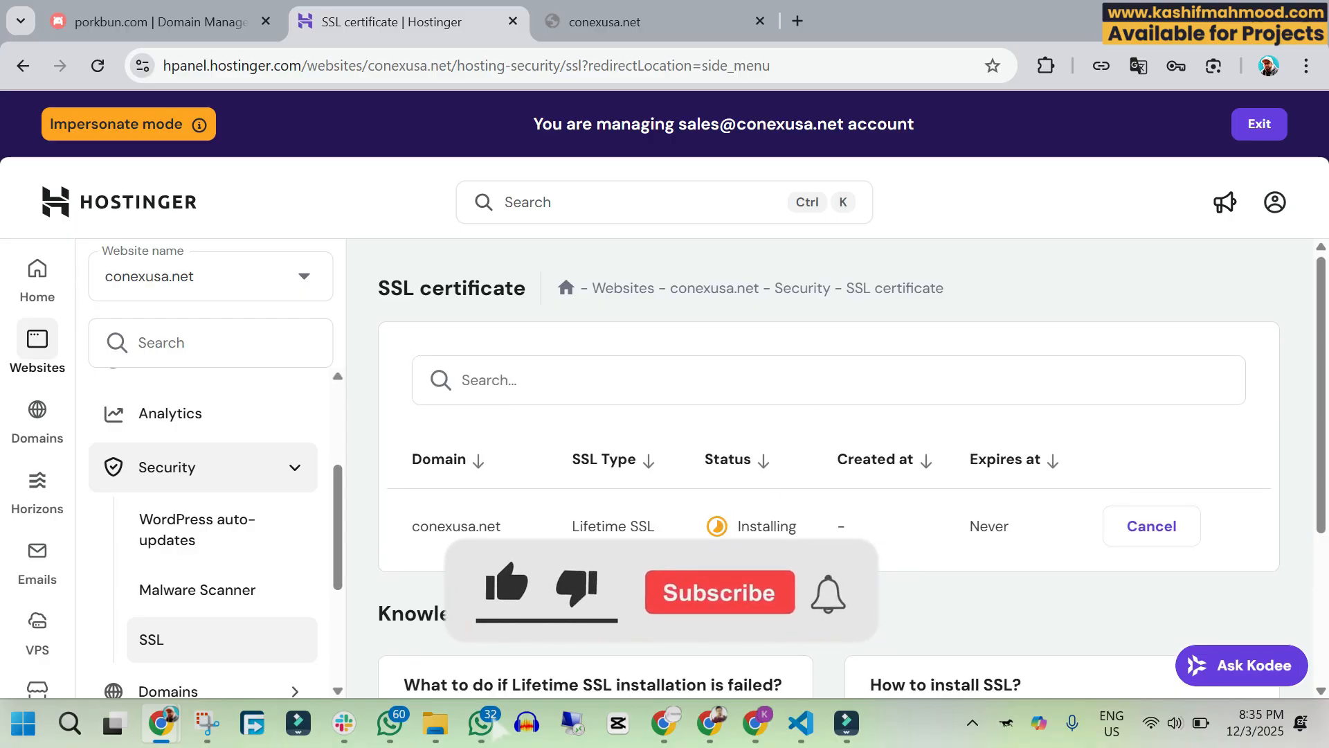